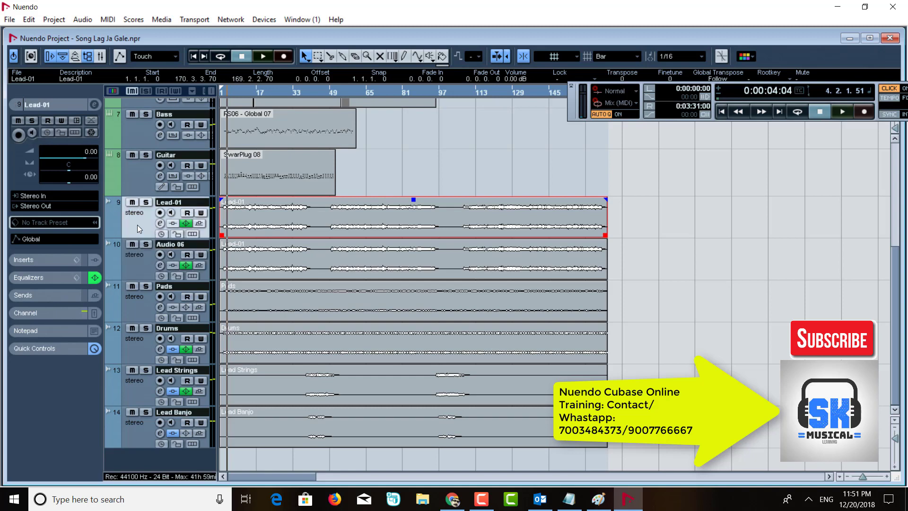
click(135, 225)
click(139, 265)
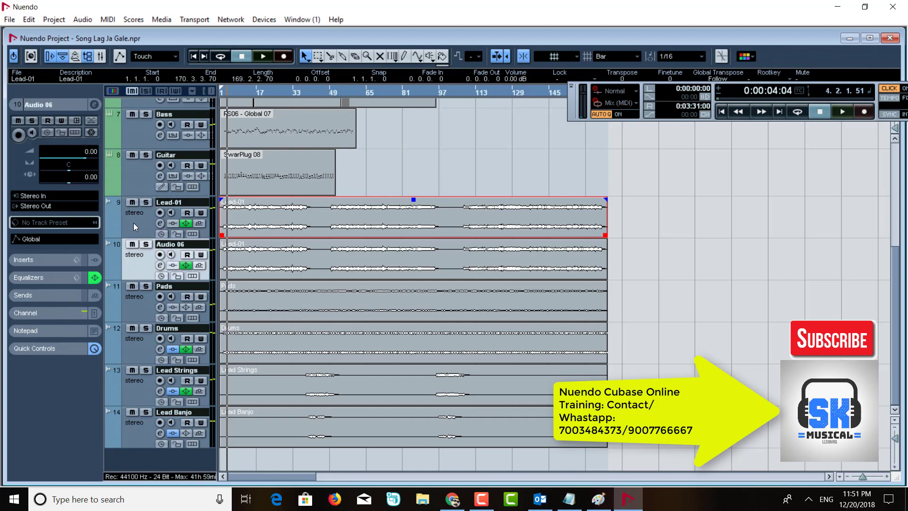
click(134, 223)
click(140, 264)
click(138, 226)
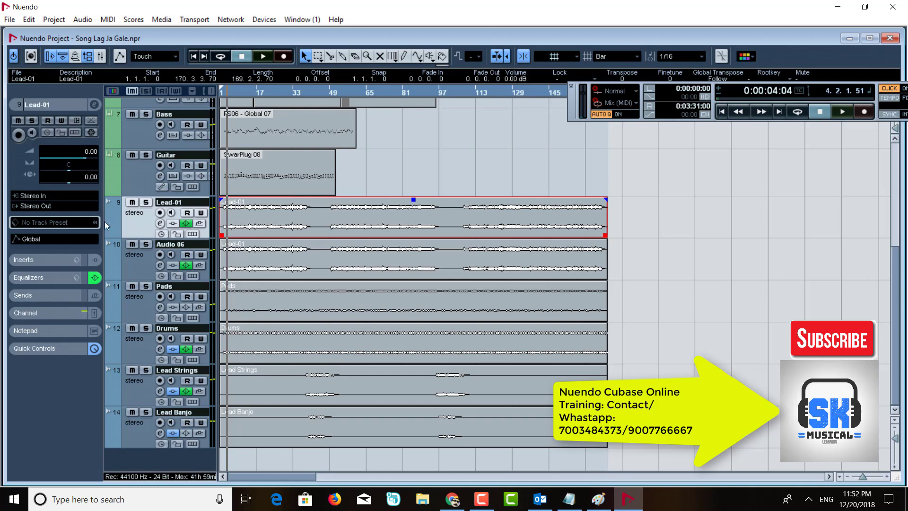
click(137, 265)
click(142, 223)
click(141, 255)
click(144, 226)
Solo the Lead-01 and Audio 06 tracks and play them briefly from the start of the project
click(146, 202)
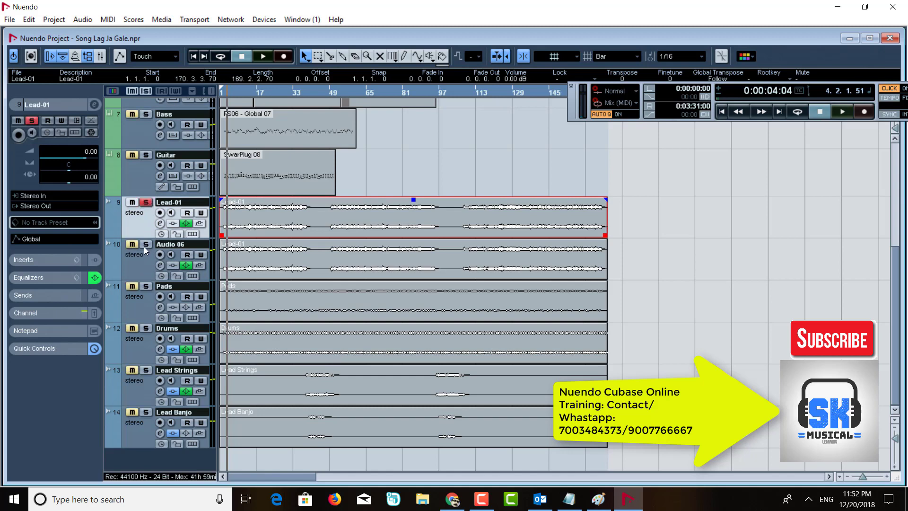
click(145, 244)
click(193, 57)
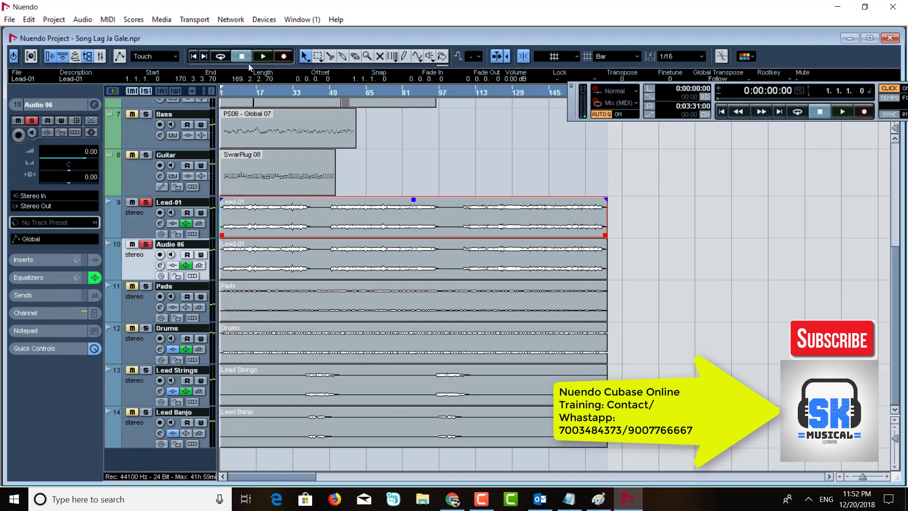
click(263, 56)
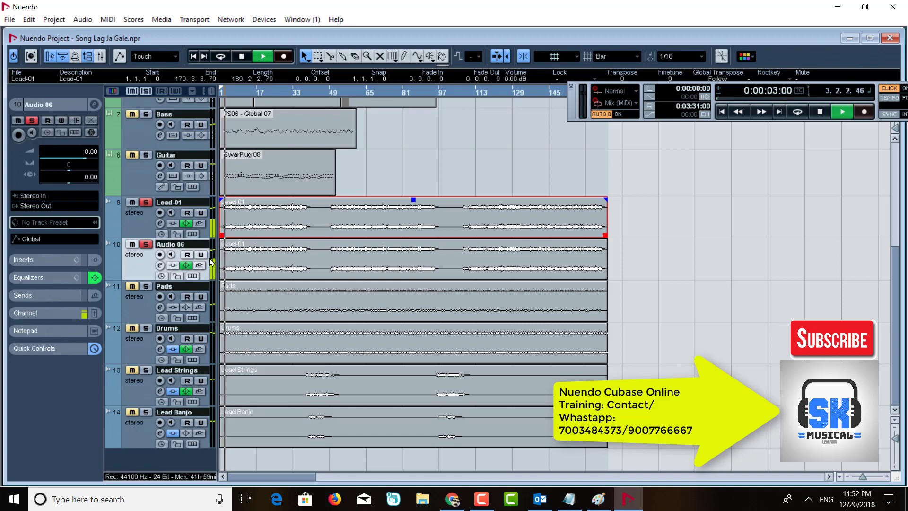
click(241, 56)
Add a stereo FX channel track with the StereoDelay effect
right_click(131, 461)
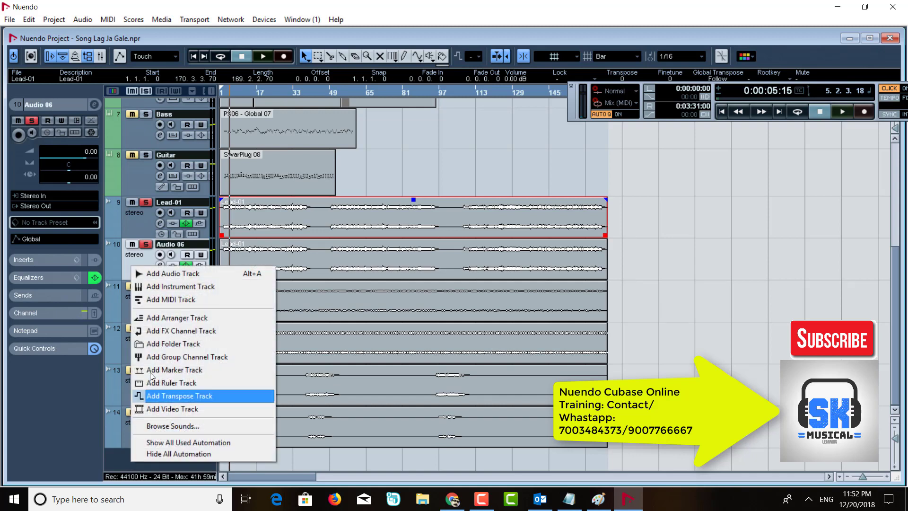
click(165, 331)
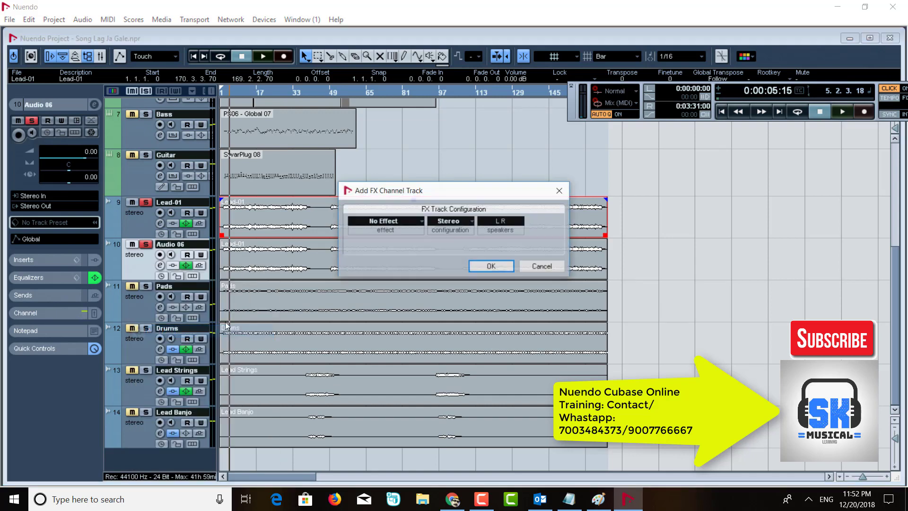
click(411, 222)
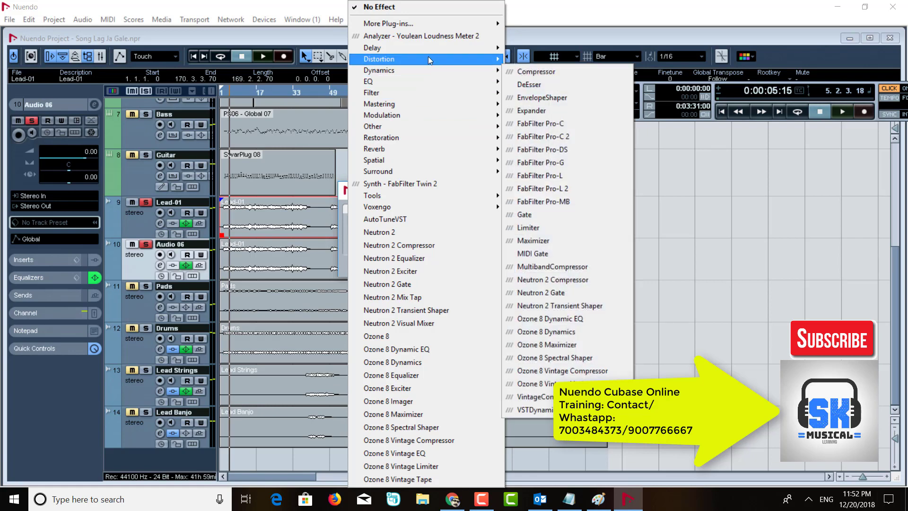
mouse_move(477, 52)
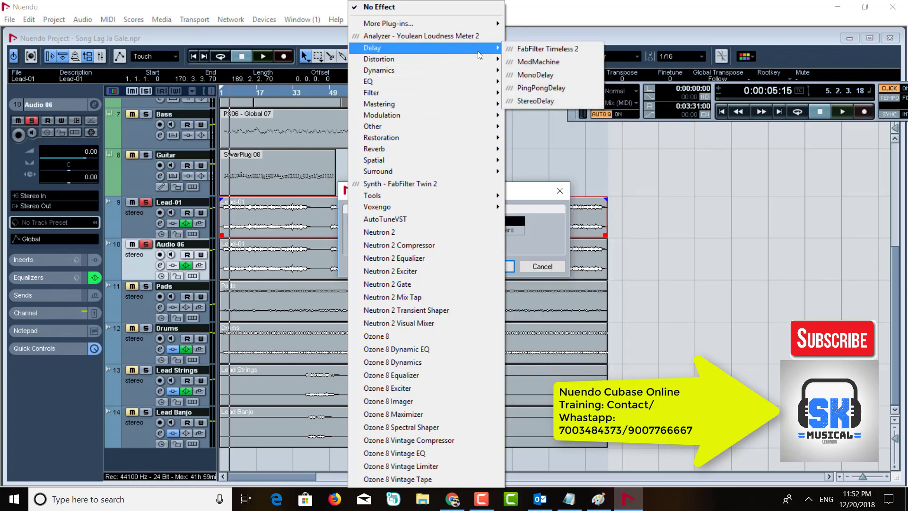
click(523, 101)
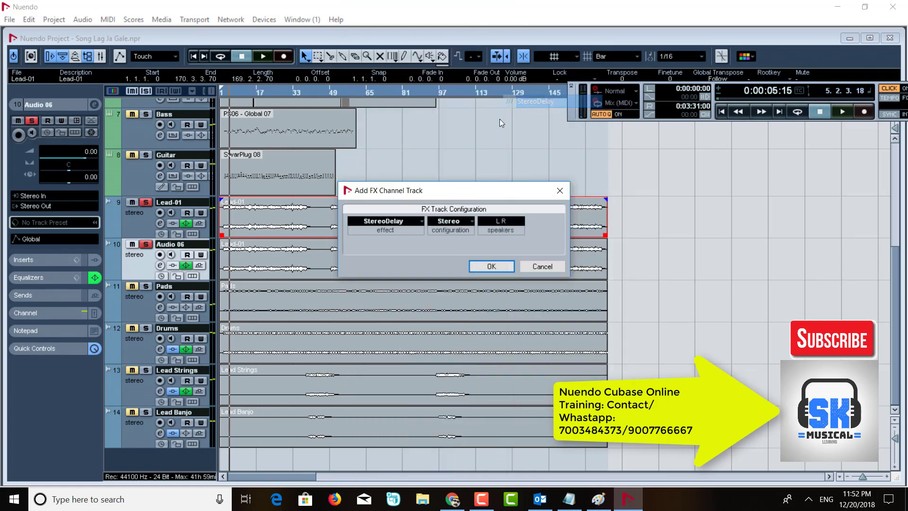
click(492, 267)
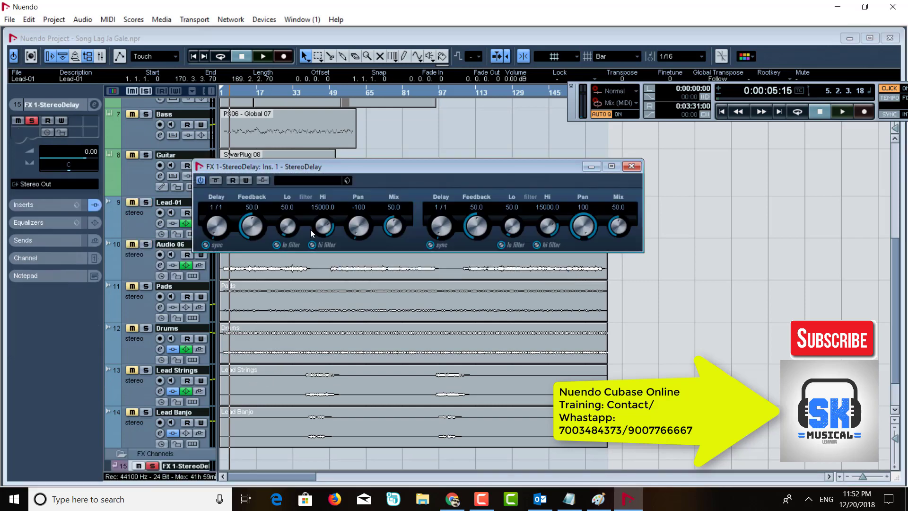
Load the Sweet Vocal Delay preset into the StereoDelay effect
click(298, 178)
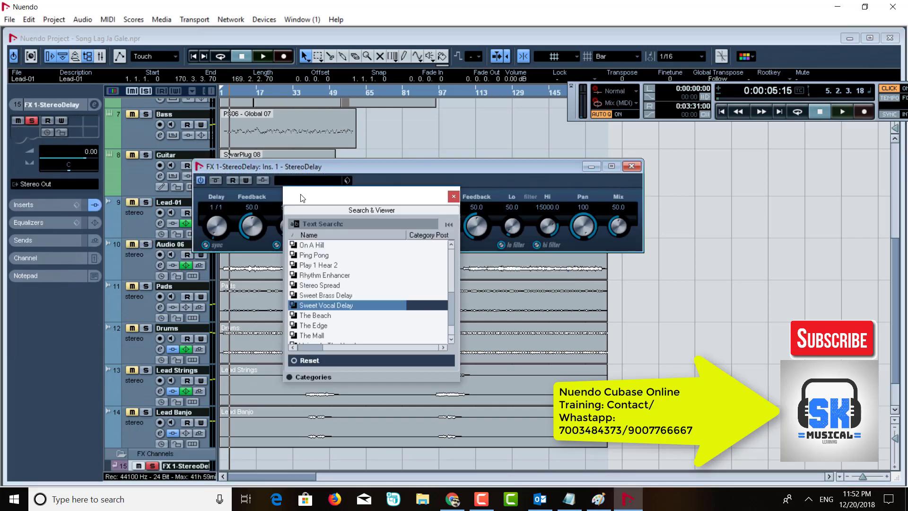
click(322, 295)
click(323, 307)
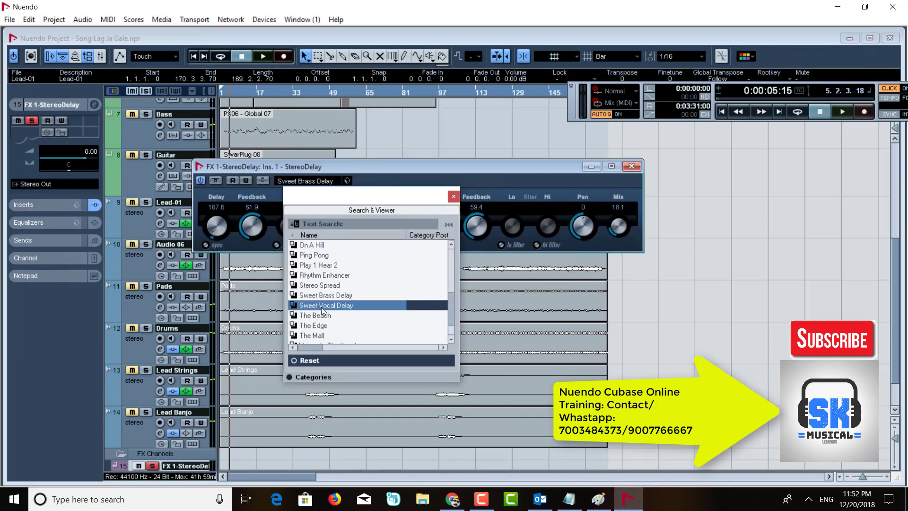
click(452, 195)
Turn on tempo sync for both StereoDelay delay lines and set each delay time to 1/8
click(207, 244)
click(215, 212)
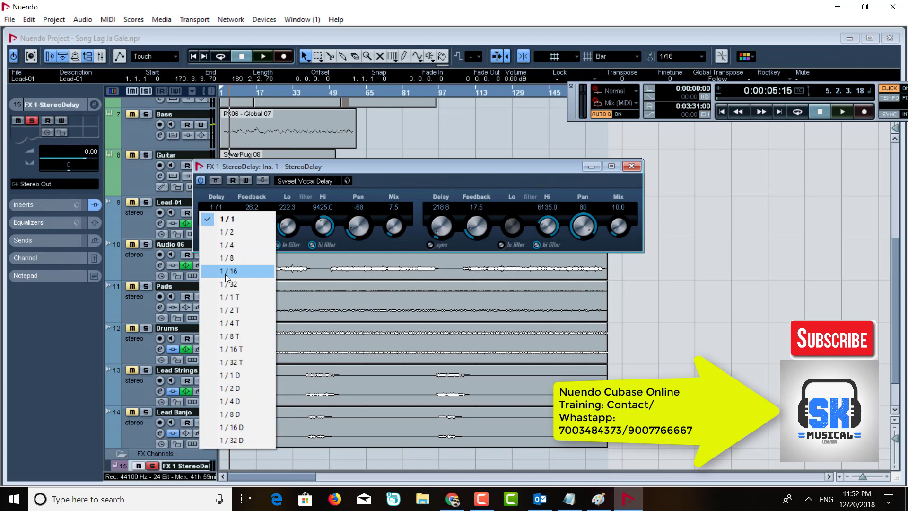
click(227, 258)
click(431, 245)
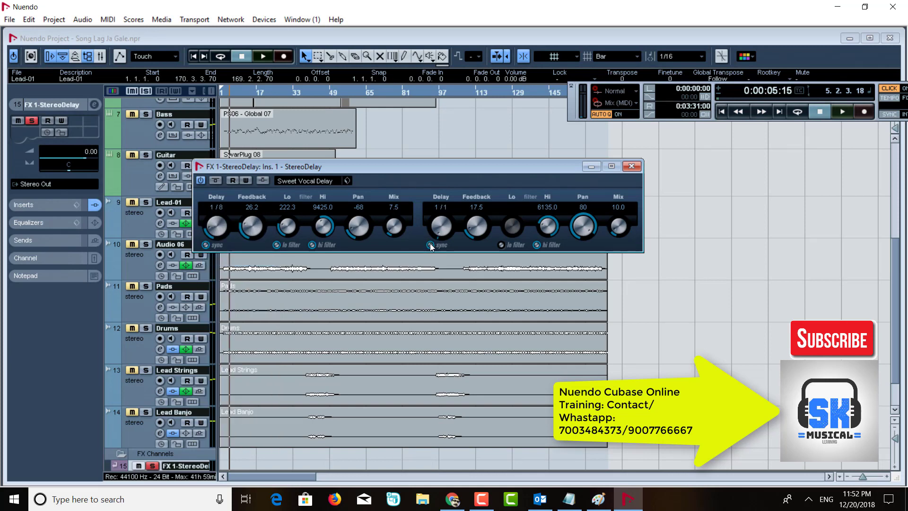
click(441, 208)
click(458, 259)
Set the mix of both StereoDelay delay lines to 100 and close the effect window
drag(385, 231, 518, 242)
drag(615, 223, 635, 277)
click(629, 167)
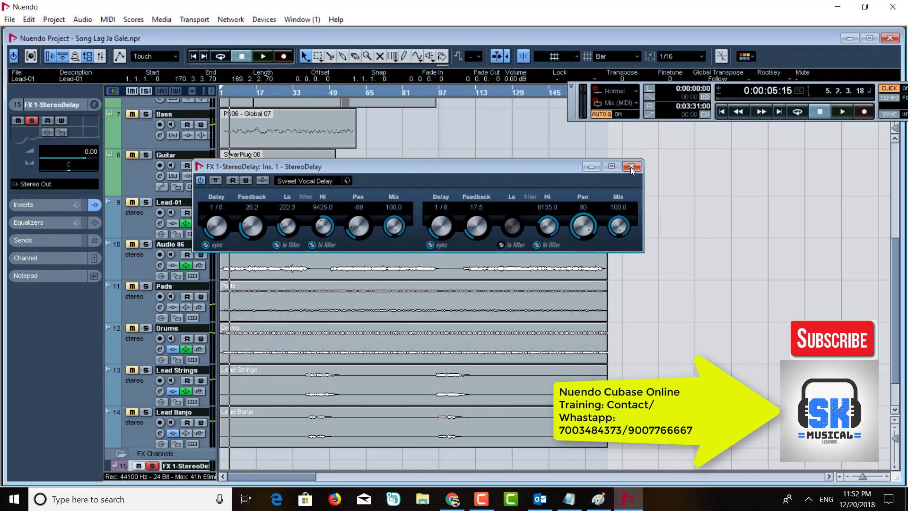
Route the first send of the Lead-01 track to FX 1-StereoDelay, activated at a level of -17.02
click(137, 223)
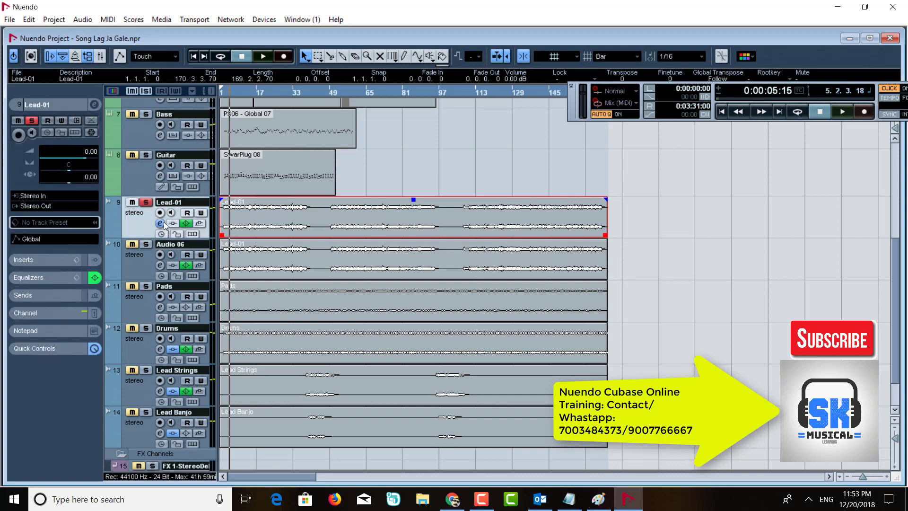
click(164, 222)
click(572, 201)
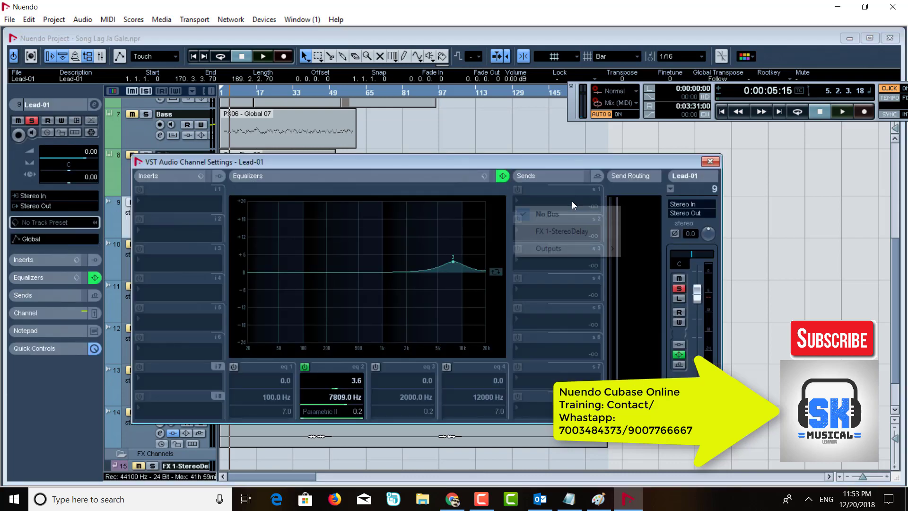
click(557, 230)
drag(519, 210, 538, 213)
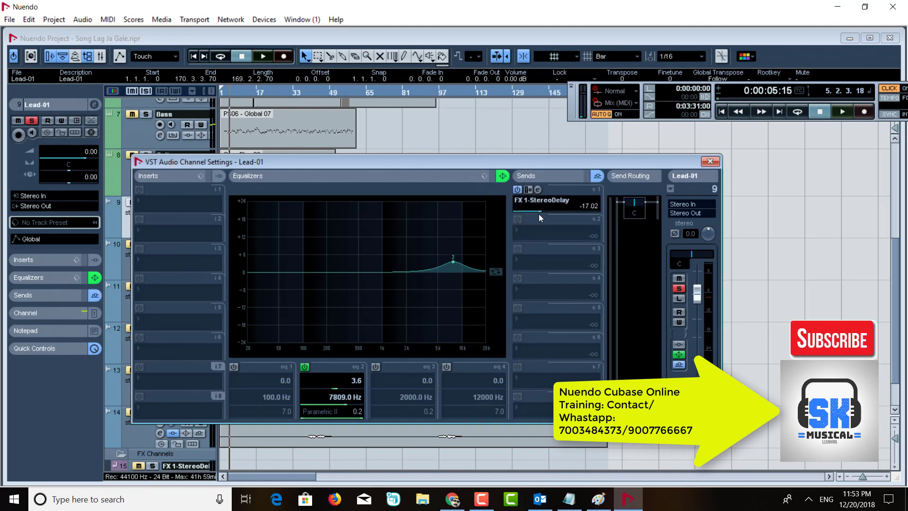
click(709, 163)
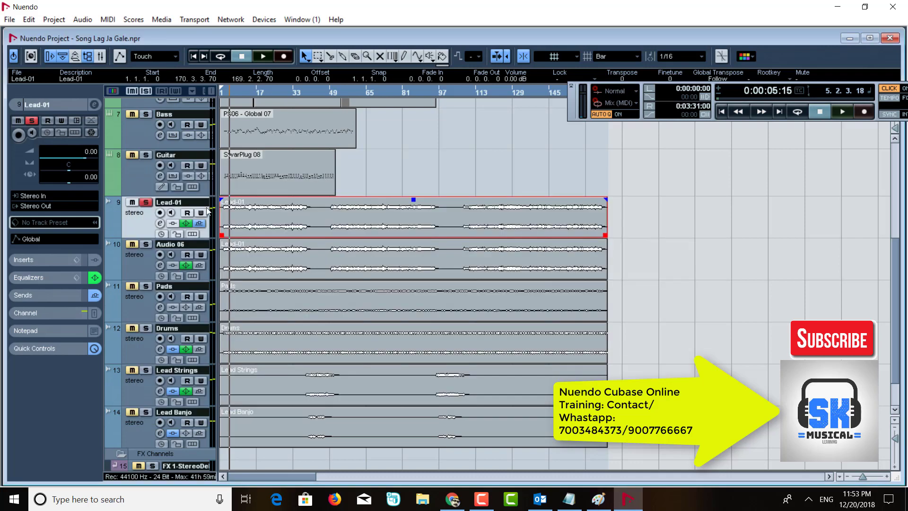
Route the first send of the Audio 06 track to FX 1-StereoDelay, activated at a level of -17.02
click(134, 267)
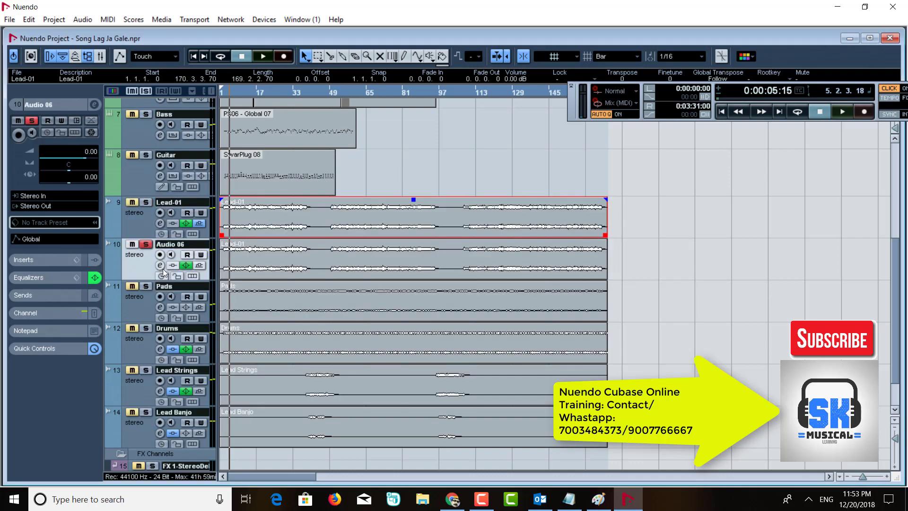
click(160, 265)
click(550, 206)
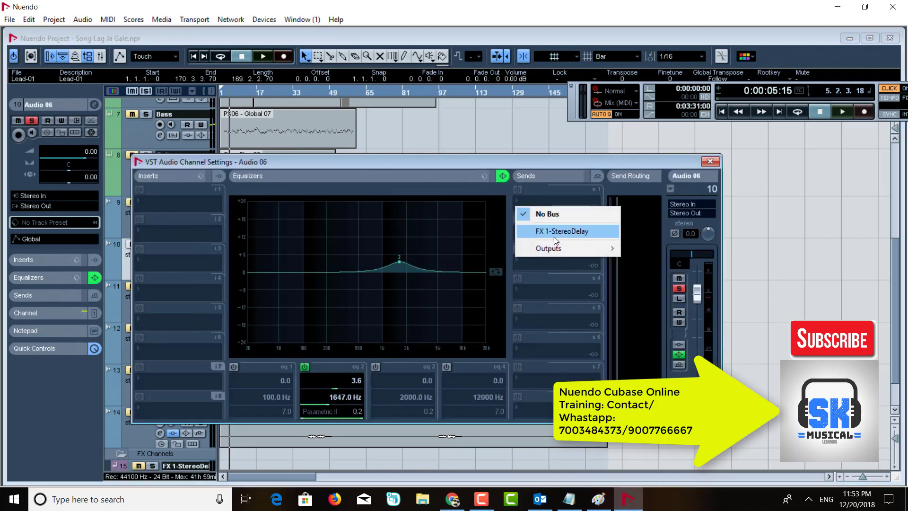
click(554, 230)
click(517, 190)
drag(518, 213, 540, 214)
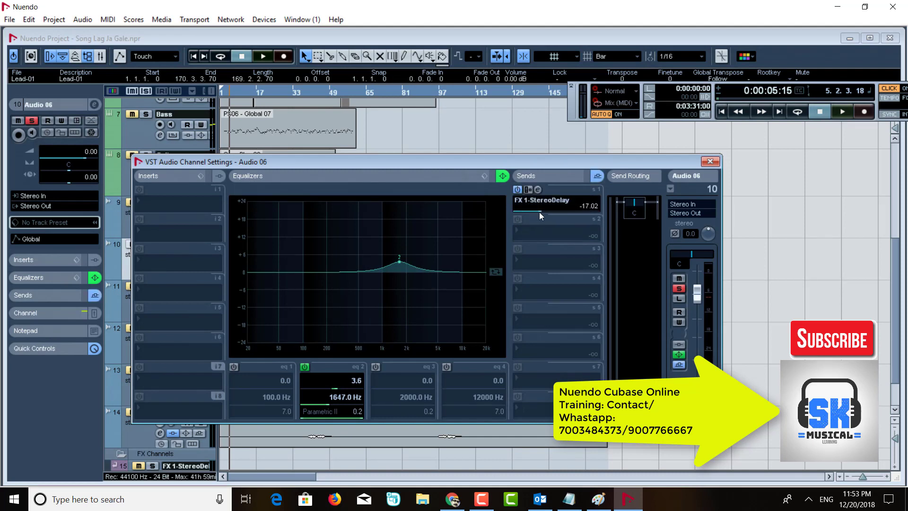
click(711, 162)
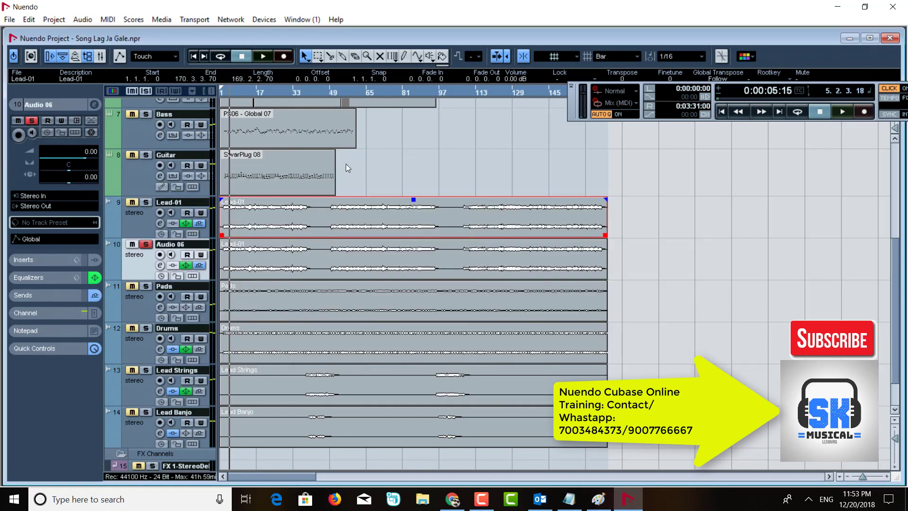
Play back the soloed Lead-01 and Audio 06 tracks to listen to the delay on them
click(144, 203)
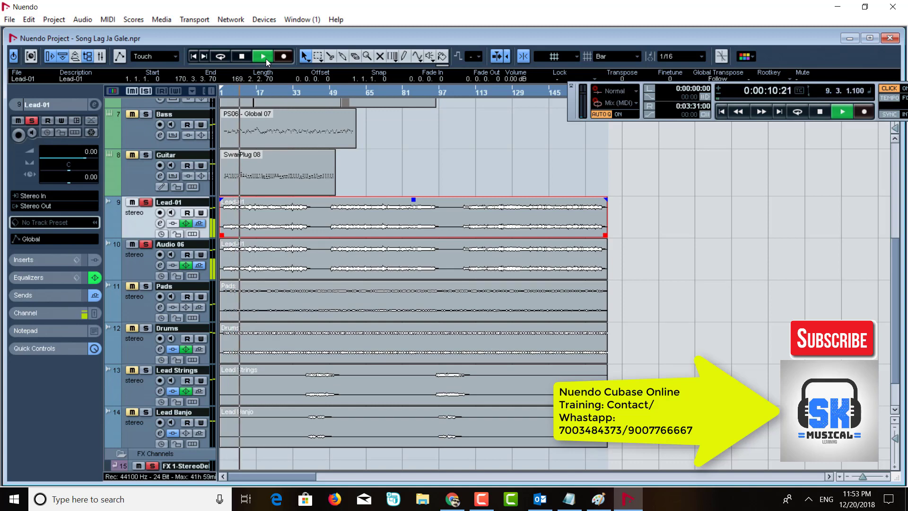
key(space)
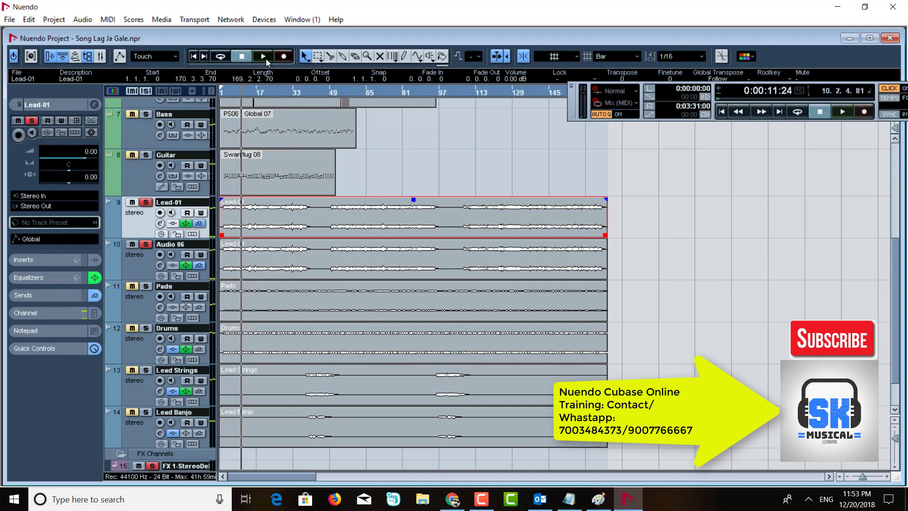
key(space)
key(space)
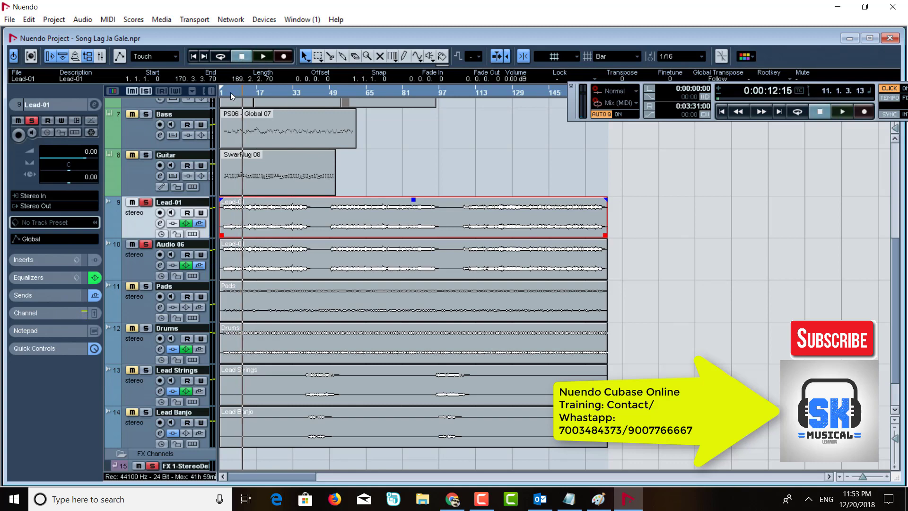
Add a second stereo FX channel track below the StereoDelay channel, using the Reverberate effect
scroll(150, 397, down, 2)
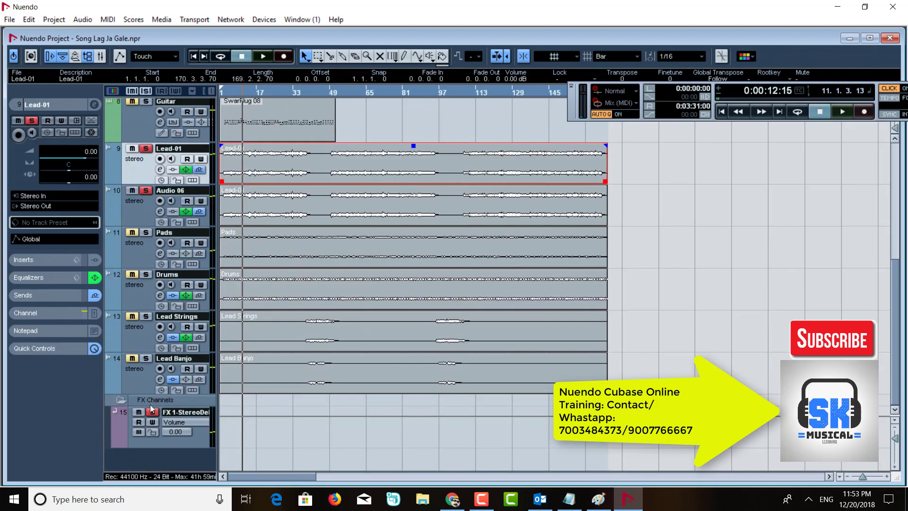
right_click(151, 461)
click(140, 463)
click(144, 441)
right_click(148, 459)
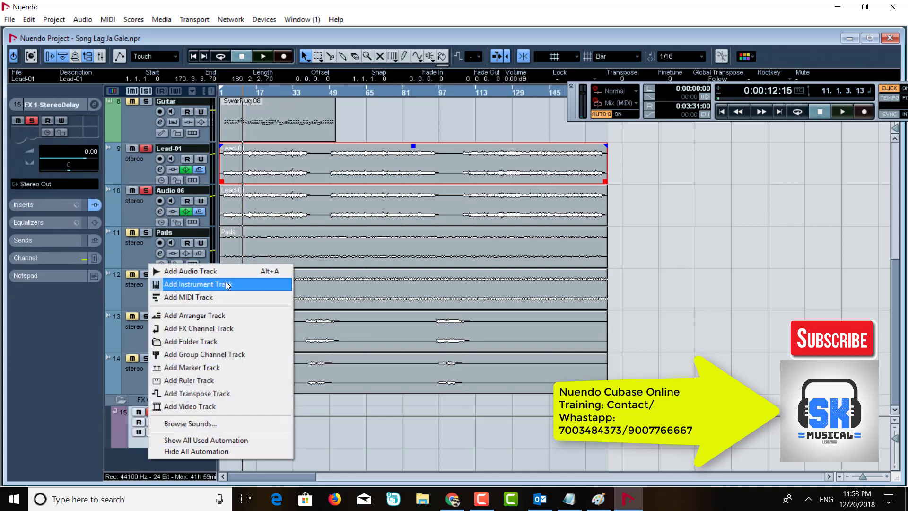
click(200, 328)
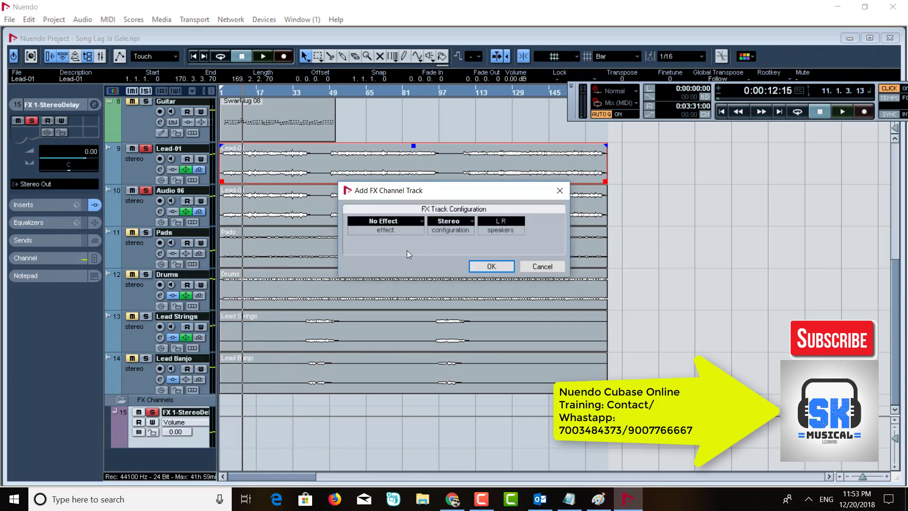
click(399, 222)
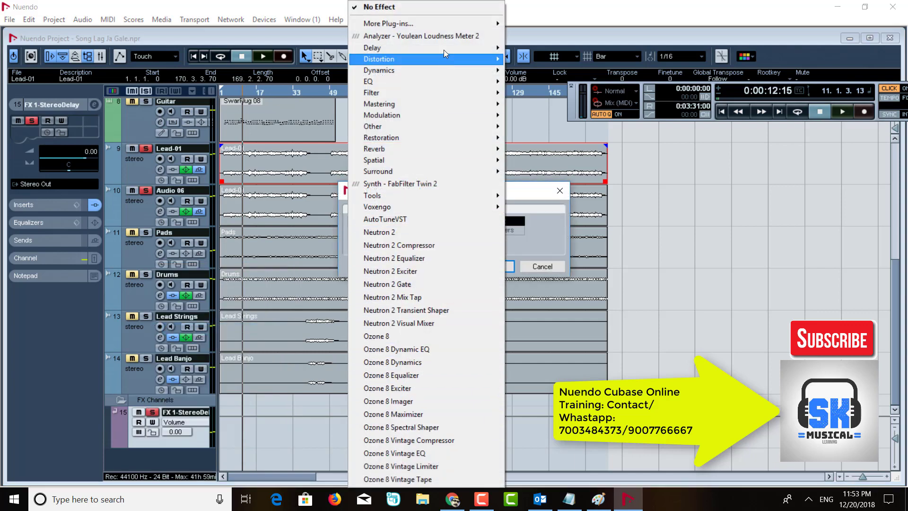
mouse_move(450, 24)
click(537, 27)
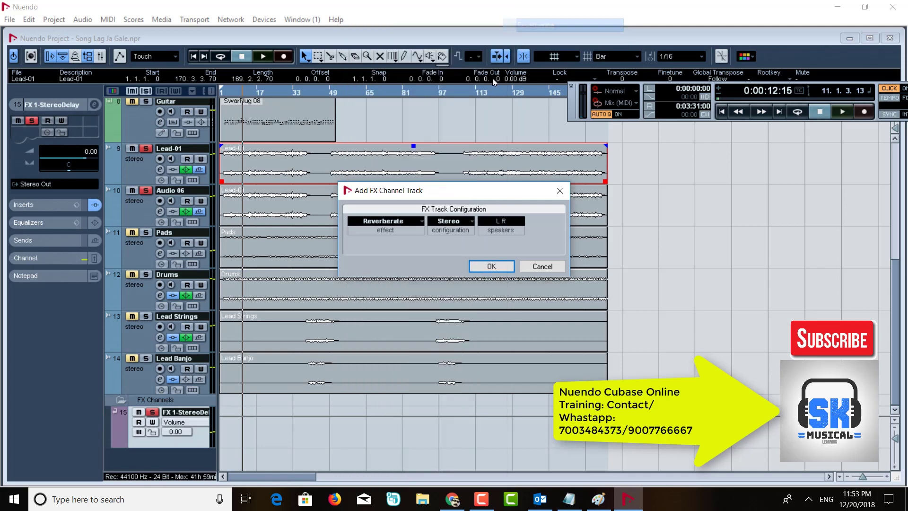
click(499, 268)
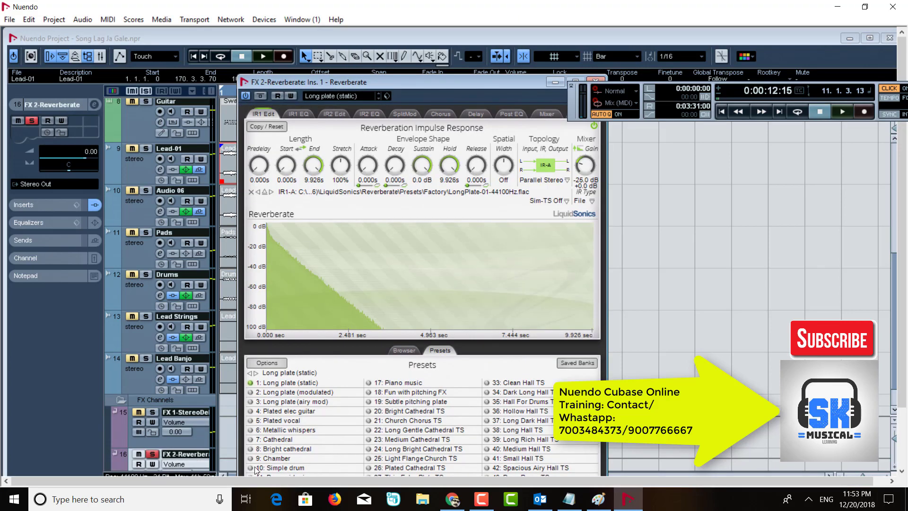
Load the Bright cathedral preset in Reverberate and move its window clear of the transport panel
click(254, 450)
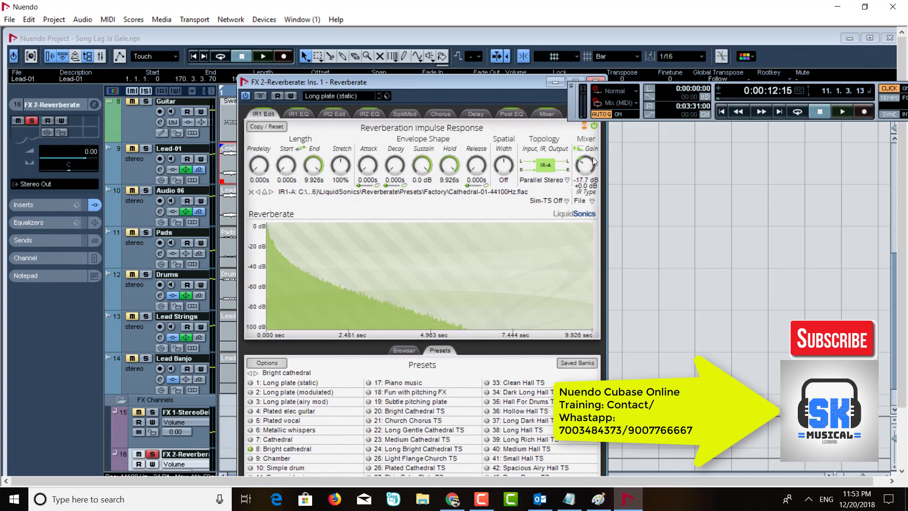
drag(520, 82, 435, 92)
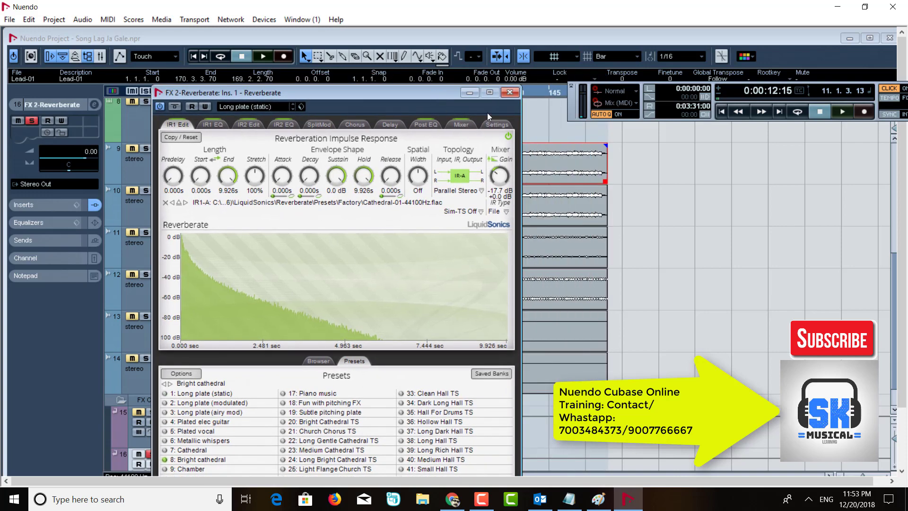
Route the second send of the Lead-01 track to FX 2-Reverberate, activated at a level of -18.28, and close its channel settings
click(506, 93)
scroll(177, 185, up, 6)
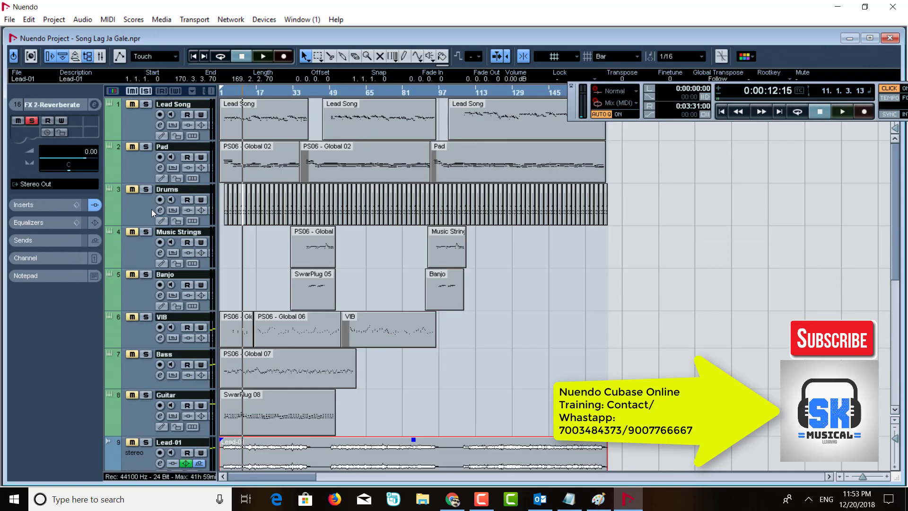
scroll(132, 277, down, 5)
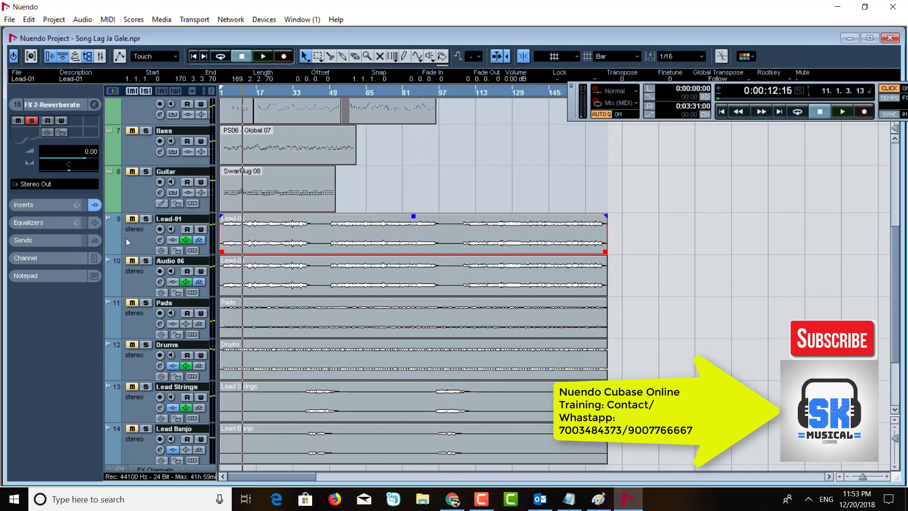
click(126, 237)
click(160, 240)
click(552, 232)
click(562, 264)
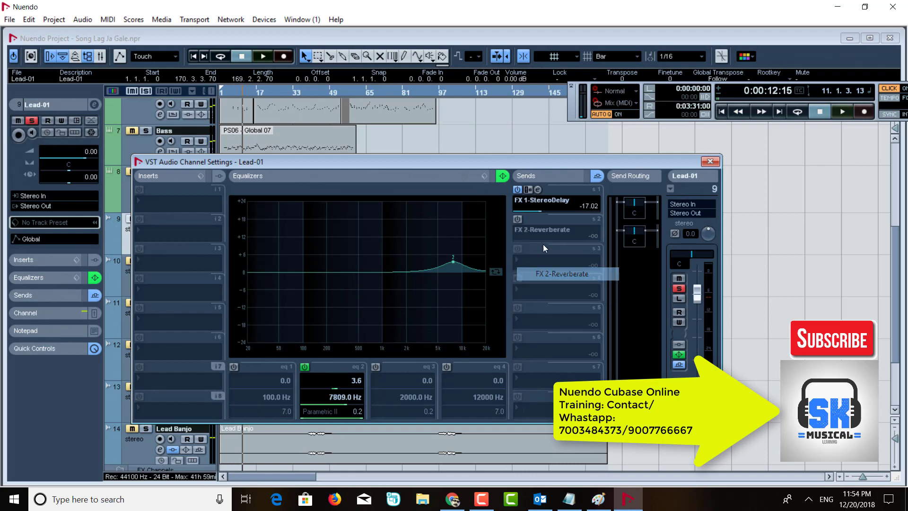
click(517, 220)
drag(524, 240, 537, 240)
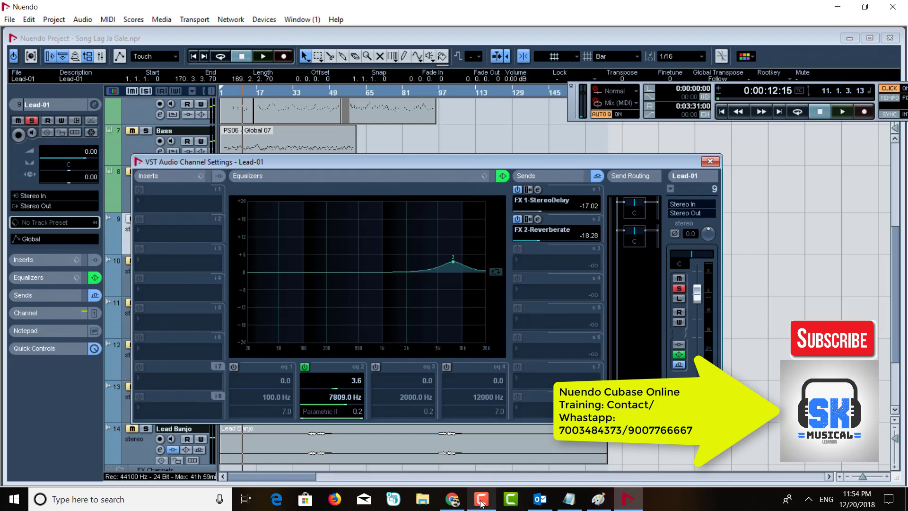
click(632, 494)
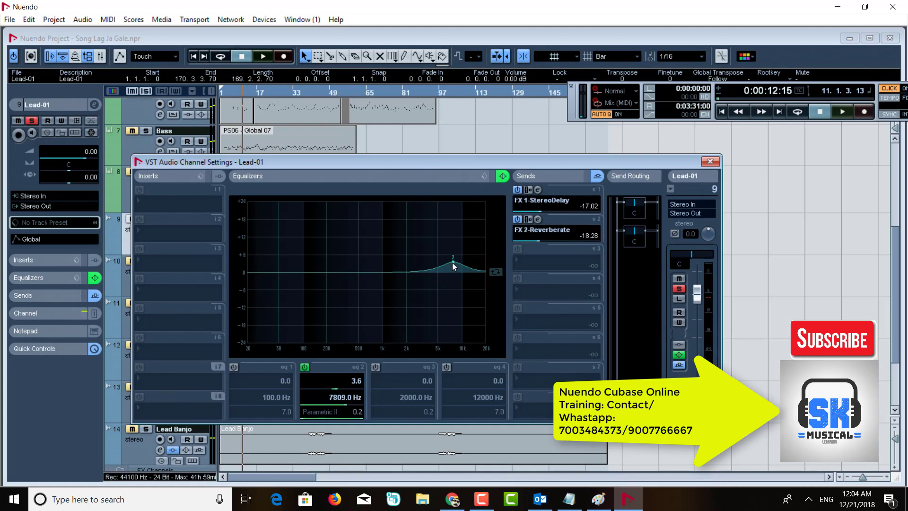
drag(452, 261, 454, 263)
click(709, 162)
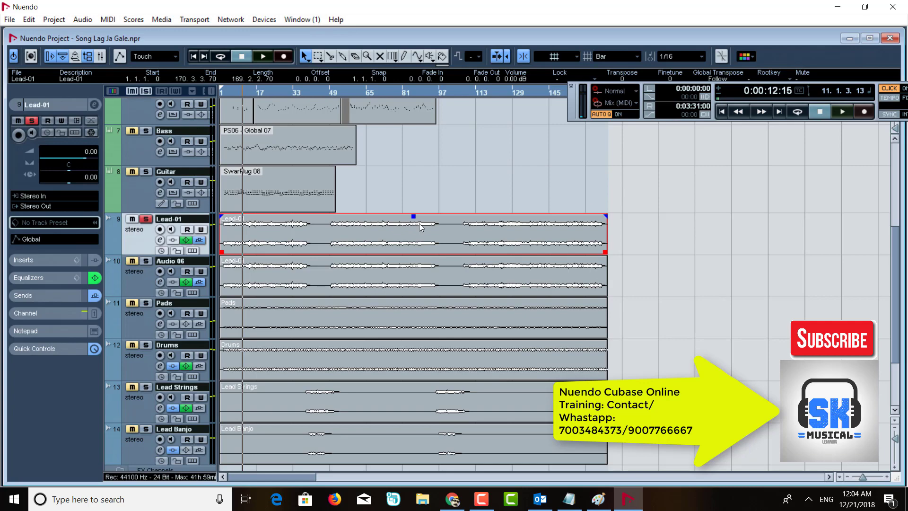
Solo the Audio 06 track and the FX 2-Reverberate channel, and start playback to hear the reverb on the leads
click(146, 266)
scroll(150, 328, down, 3)
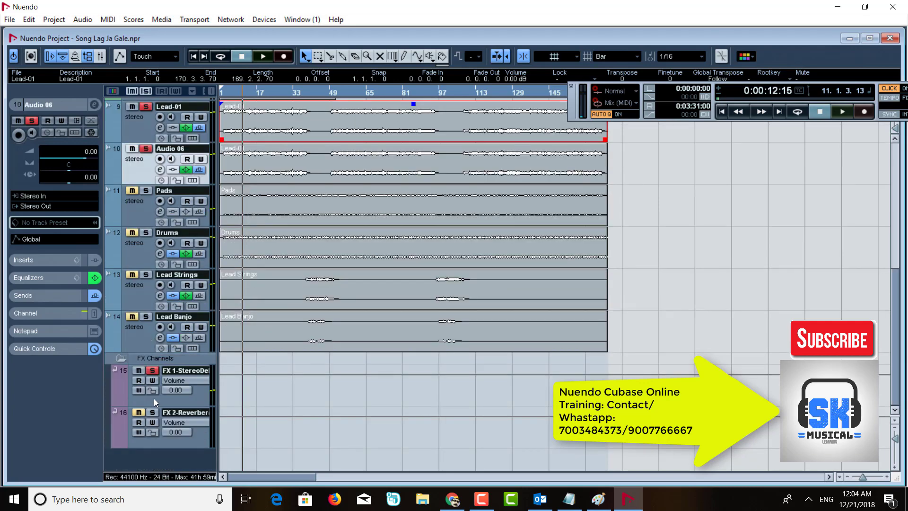
click(152, 415)
scroll(152, 415, up, 8)
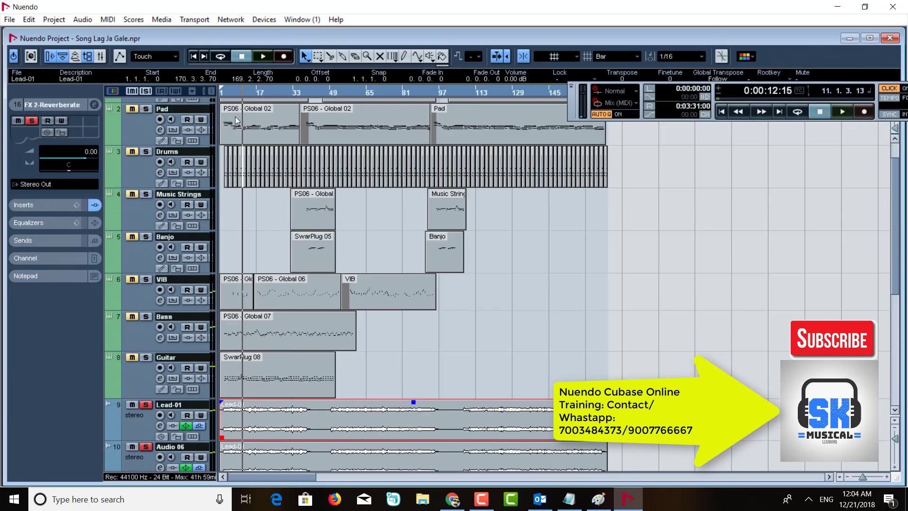
click(262, 58)
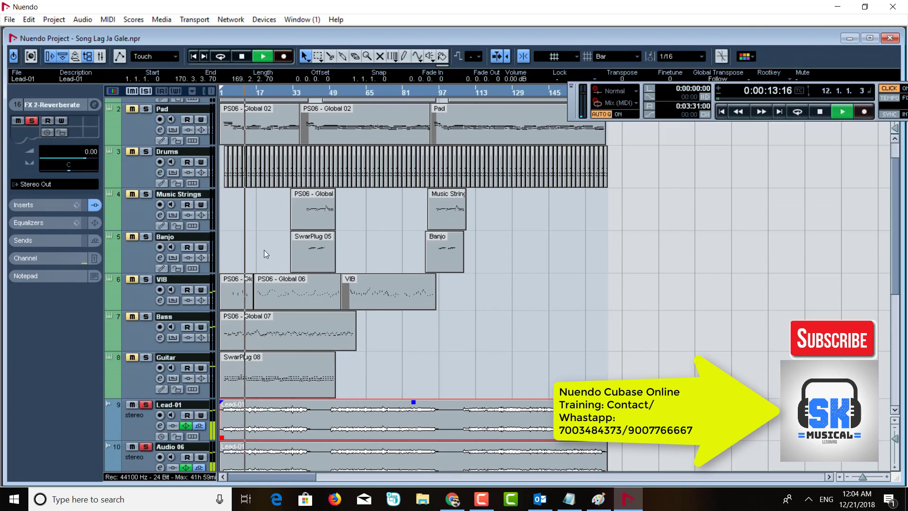
Solo the Pads track during playback and lower its mixer level to -7.50
scroll(268, 310, down, 4)
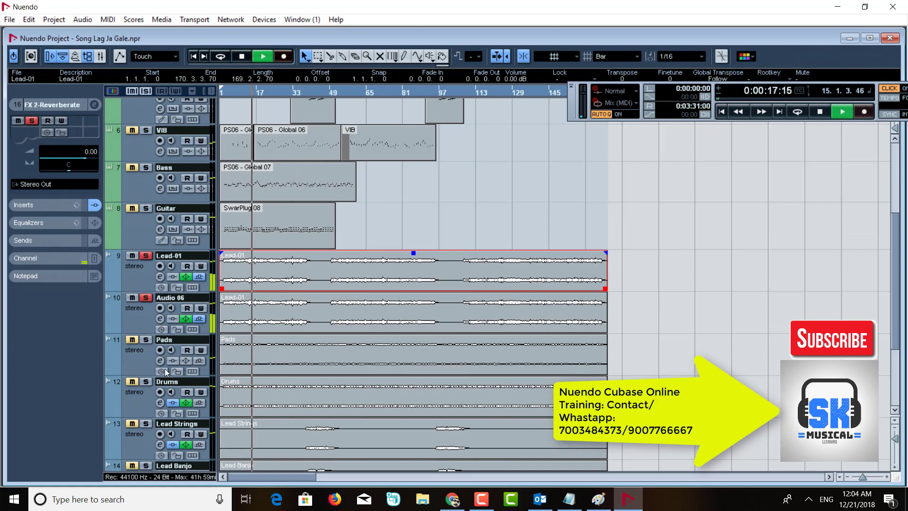
click(146, 340)
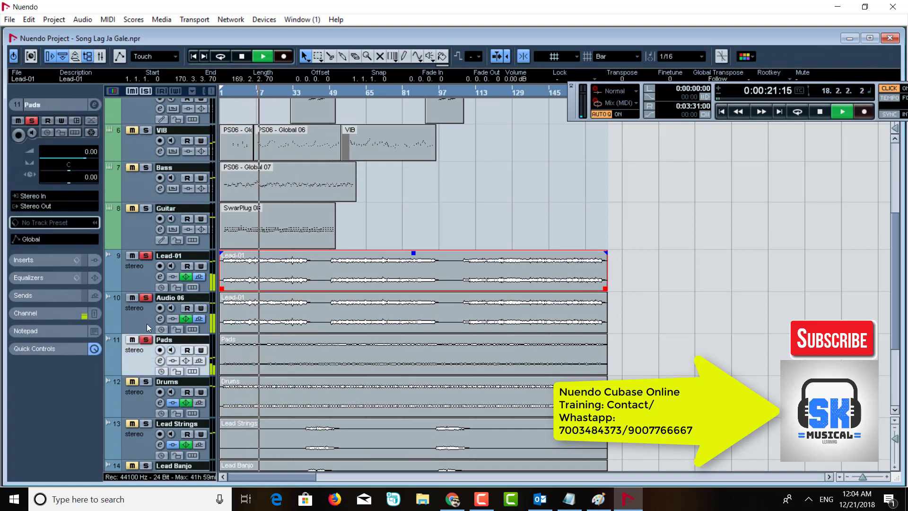
click(101, 56)
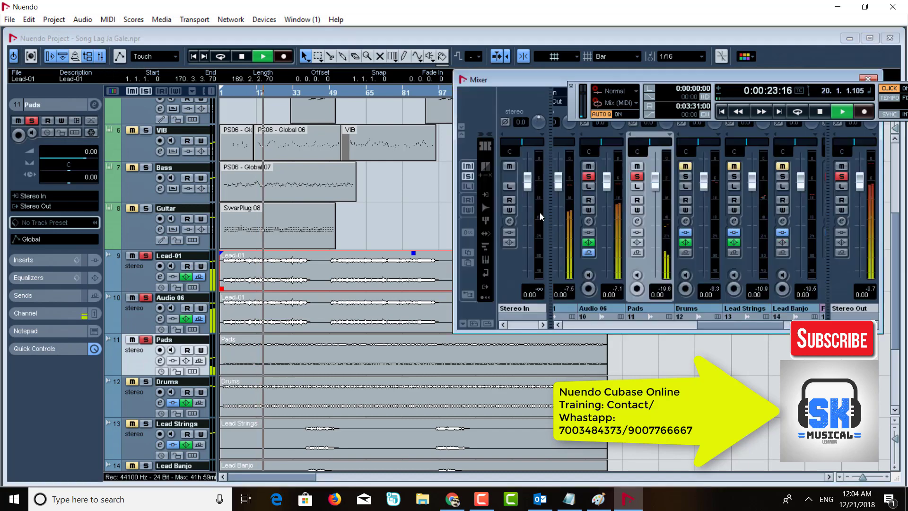
drag(656, 185, 648, 213)
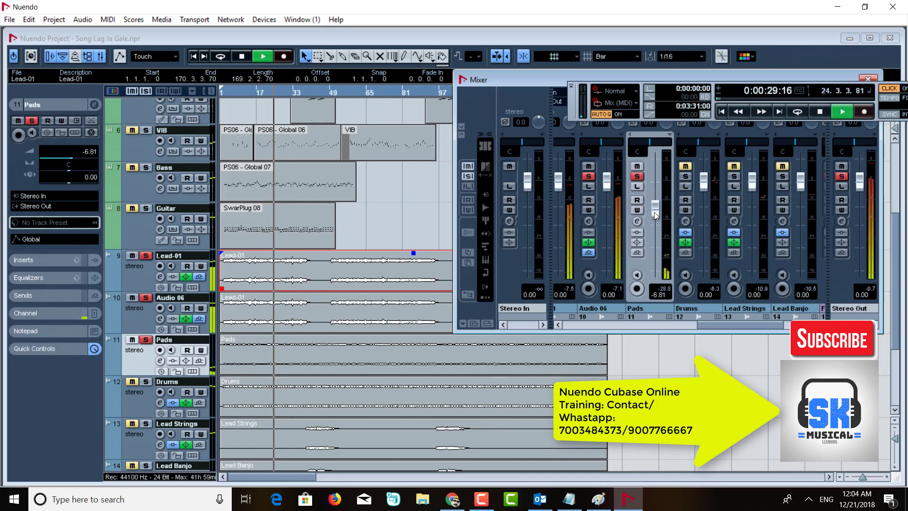
drag(654, 214, 654, 217)
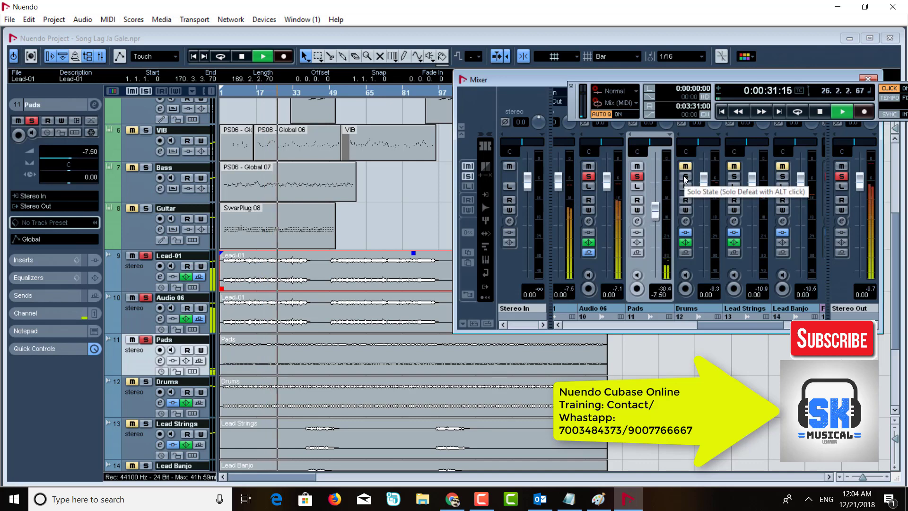
Turn on cycle playback, then solo the Drums channel and lower its mixer level to -3.46
click(220, 58)
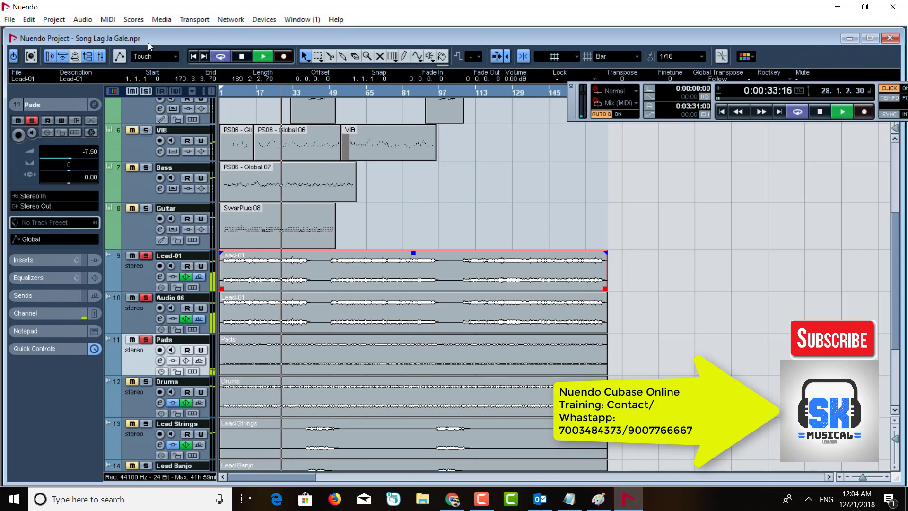
click(103, 58)
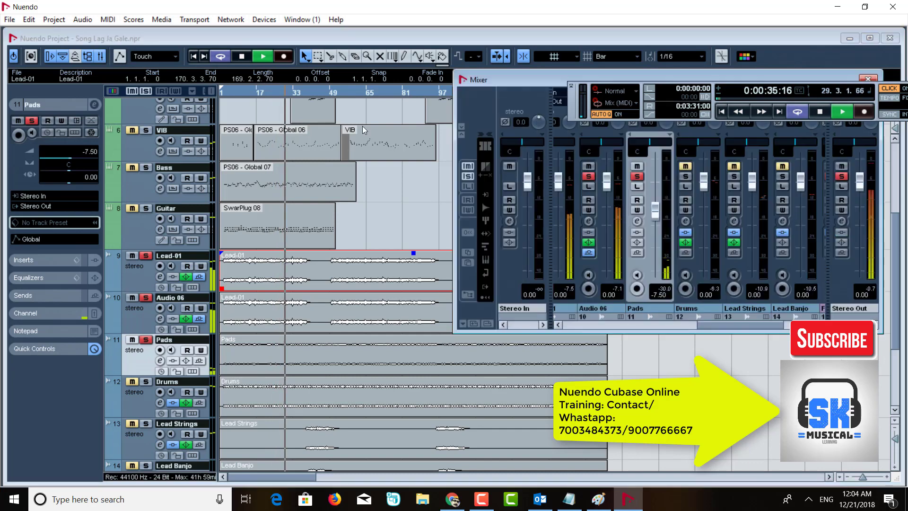
click(690, 179)
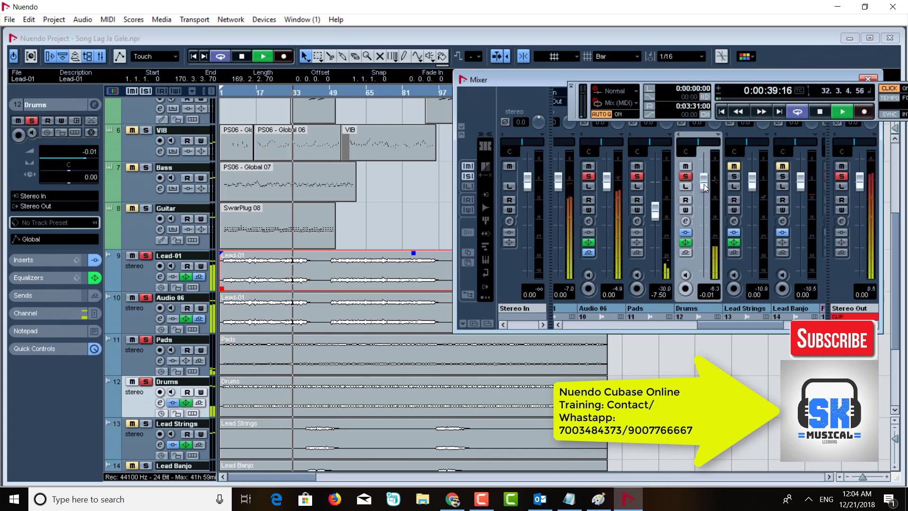
drag(703, 184, 703, 203)
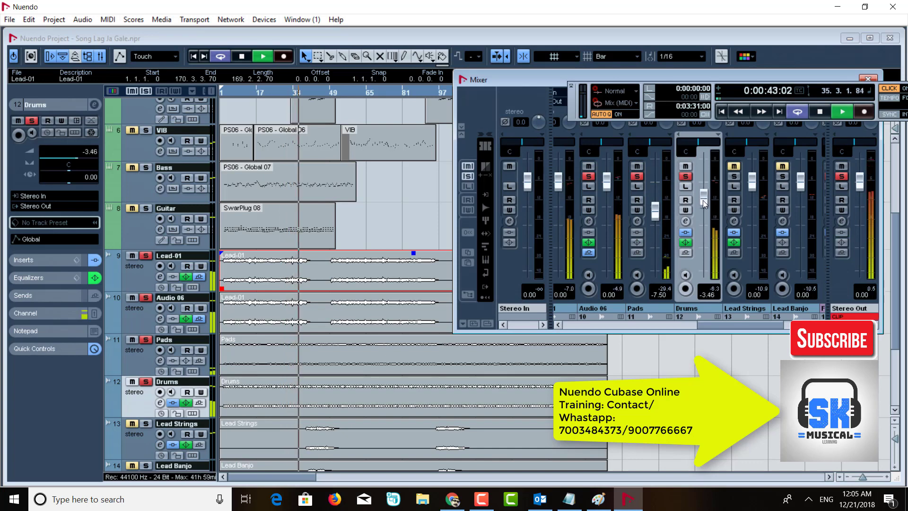
Set the second EQ band of the Drums channel to 2.0 dB at 3940 Hz, stop playback and move the settings window off the track controls
click(685, 220)
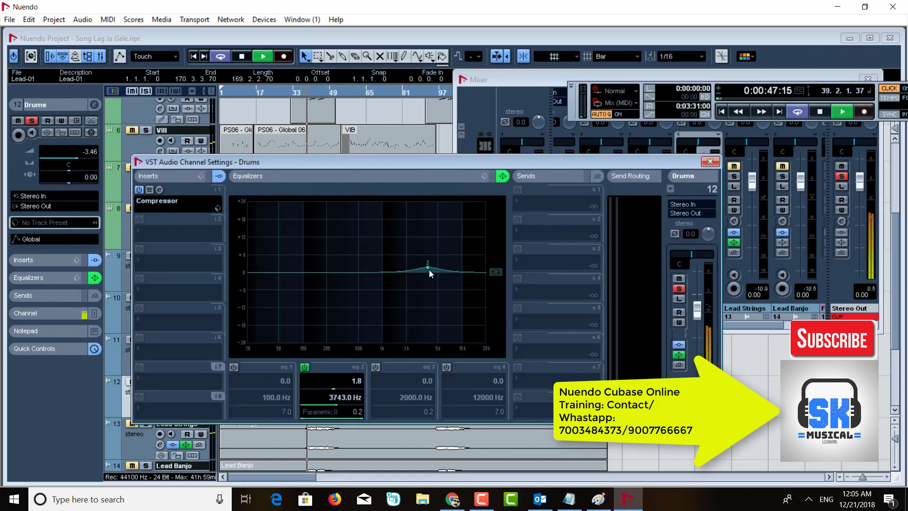
drag(427, 266, 429, 266)
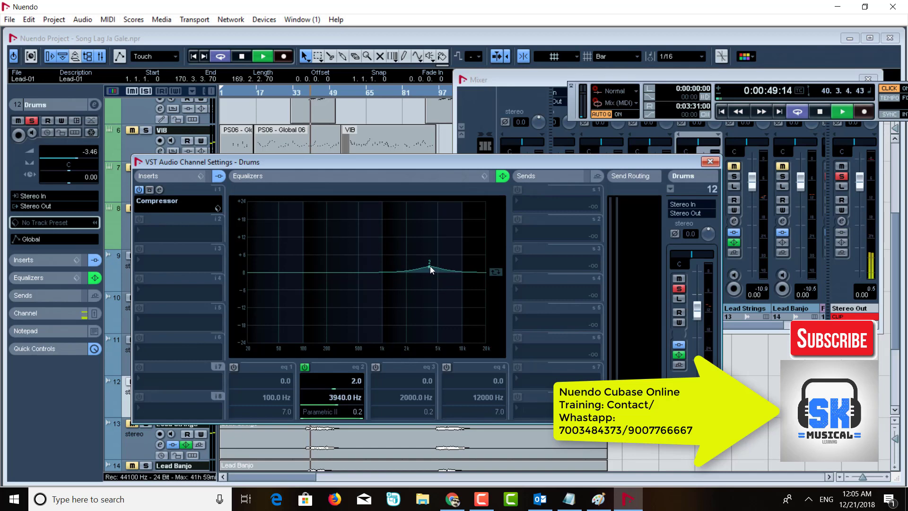
key(space)
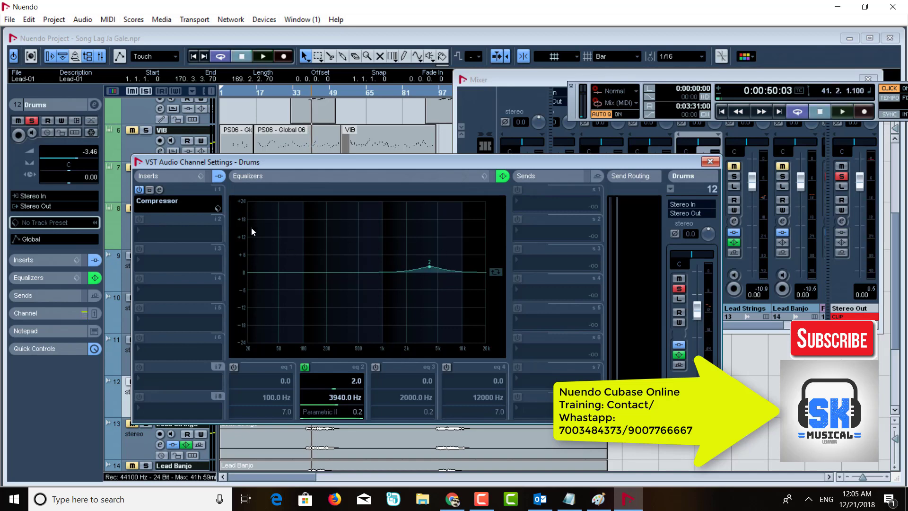
drag(290, 166, 461, 101)
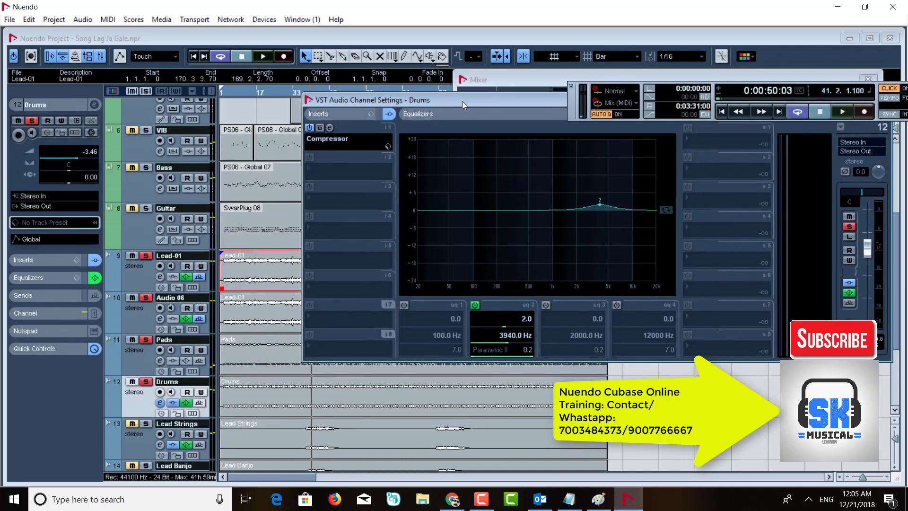
Mute the Lead-01, Audio 06 and Pads tracks and select the Drums audio event
click(132, 260)
click(132, 297)
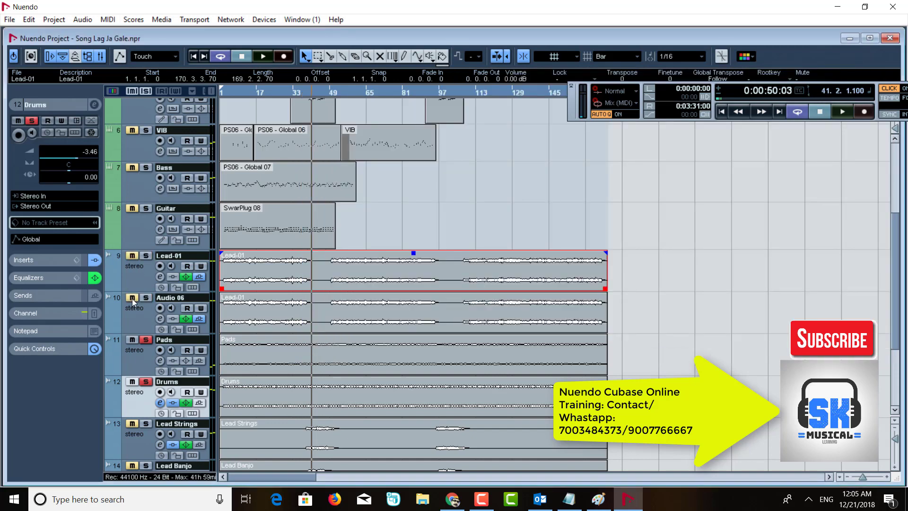
click(480, 499)
click(132, 339)
click(259, 399)
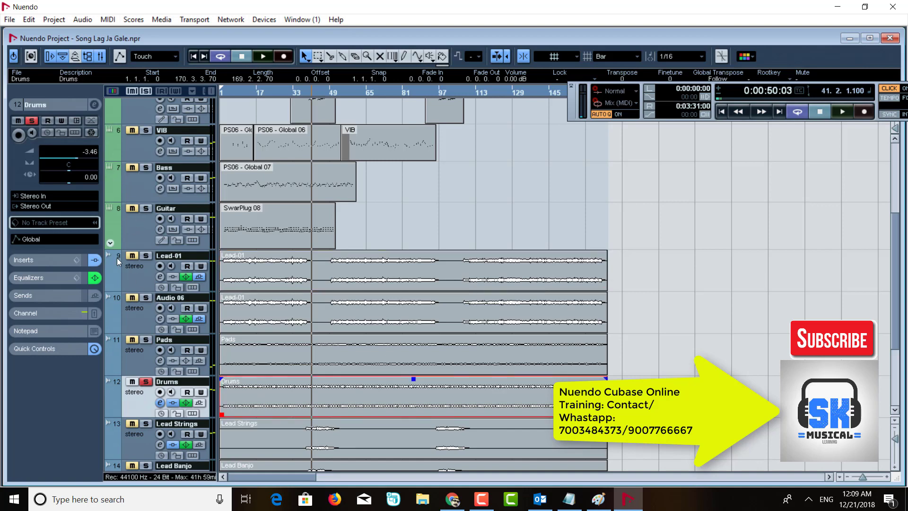
Replace the Compressor in the first Drums insert with FabFilter Pro-Q 2 and load its Drums preset
click(160, 403)
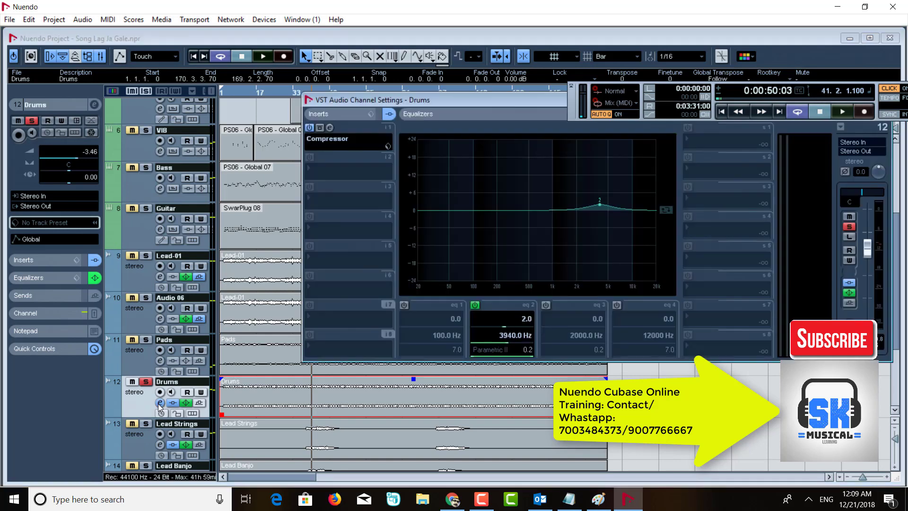
click(340, 143)
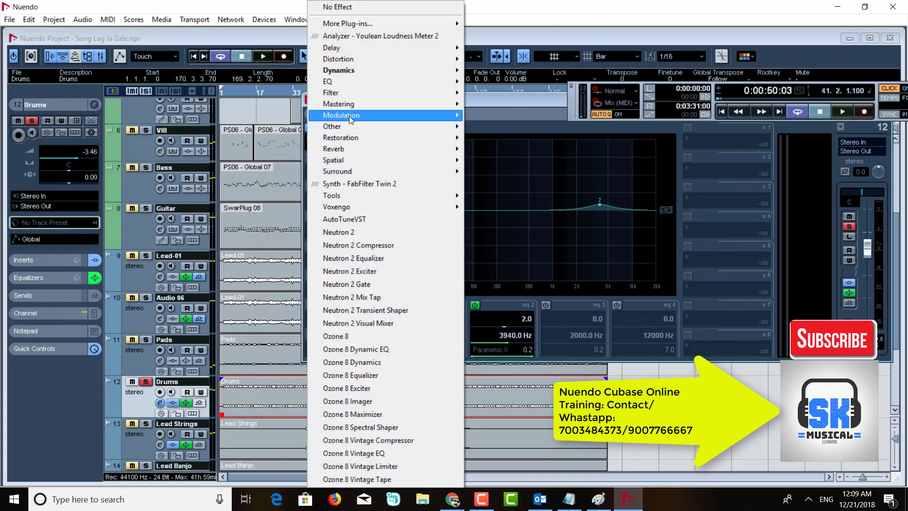
mouse_move(433, 83)
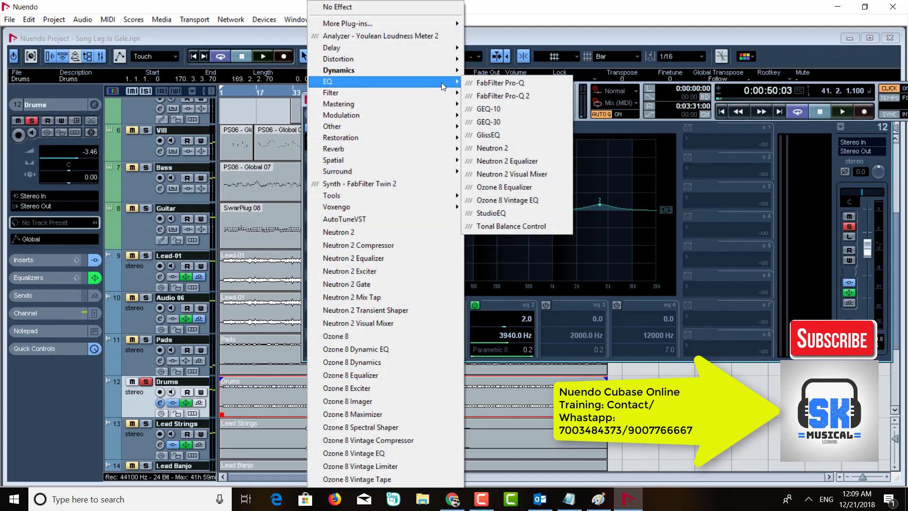
click(500, 96)
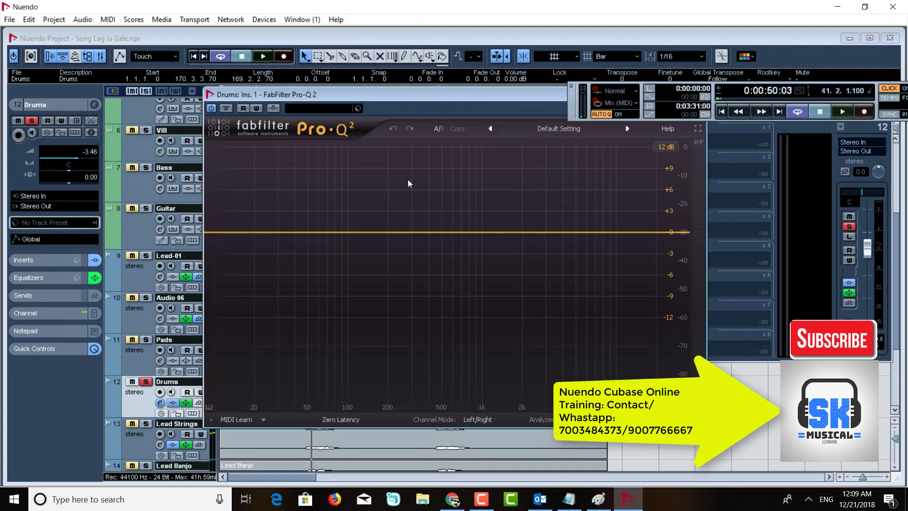
click(560, 130)
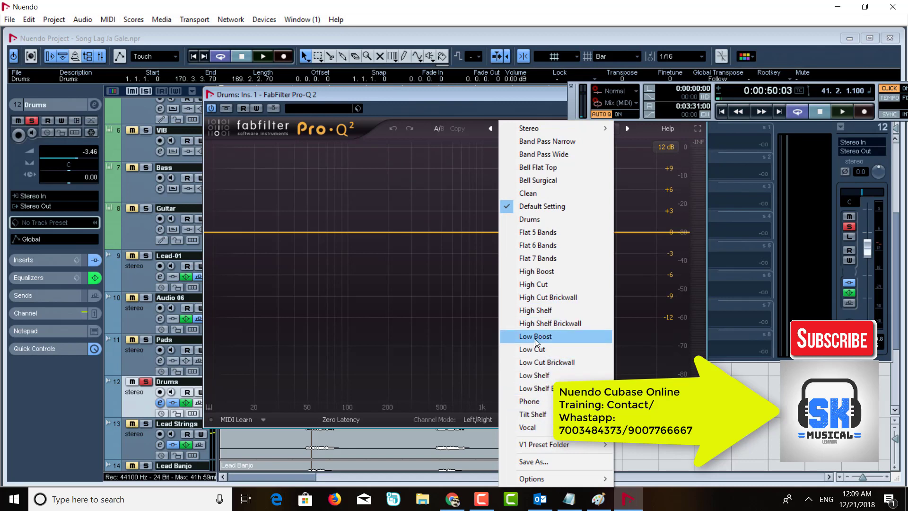
click(529, 220)
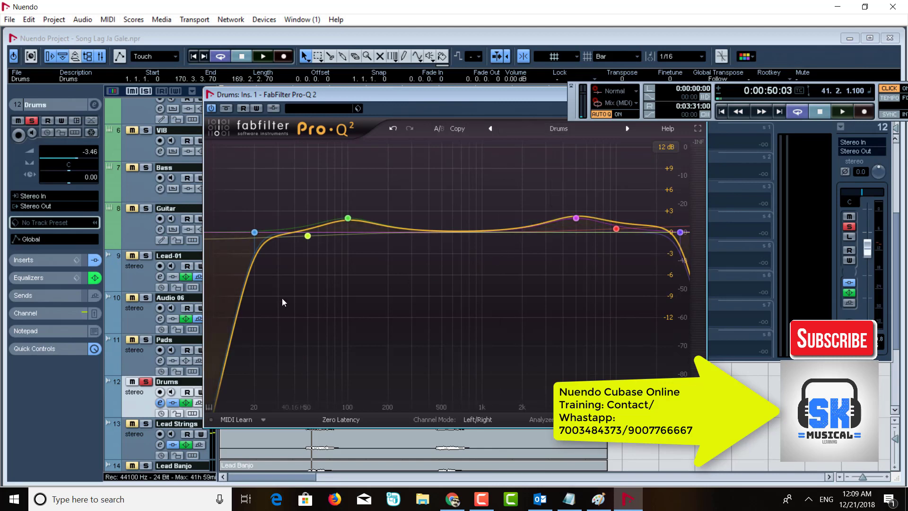
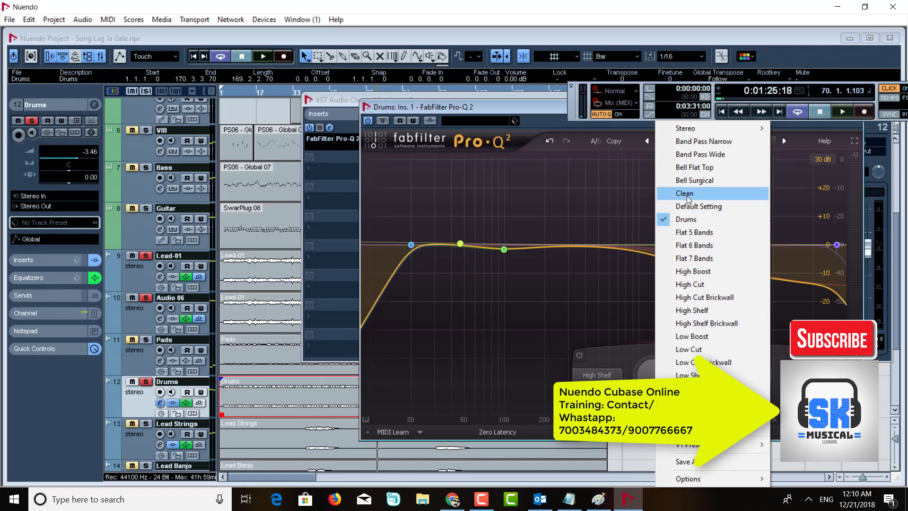
Play the song and audition the Clean and High Boost presets in the Drums channel's FabFilter Pro-Q 2
click(686, 194)
key(space)
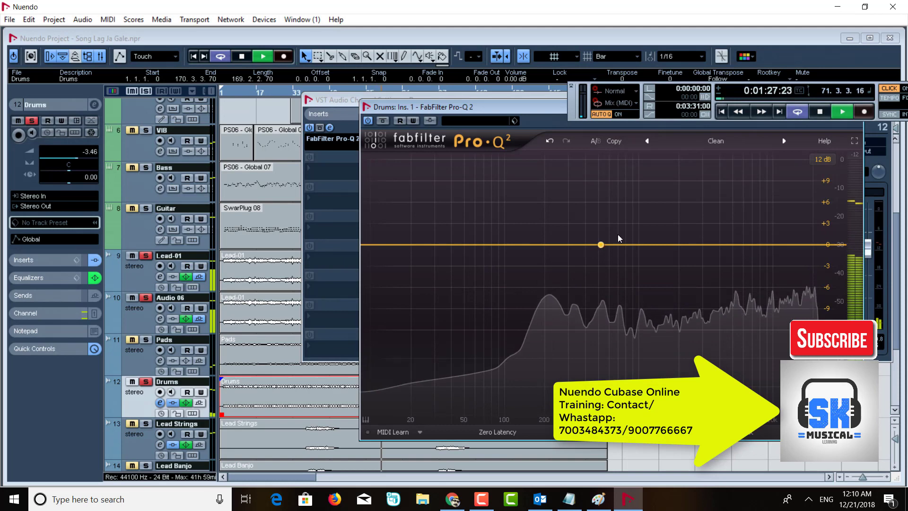
click(714, 141)
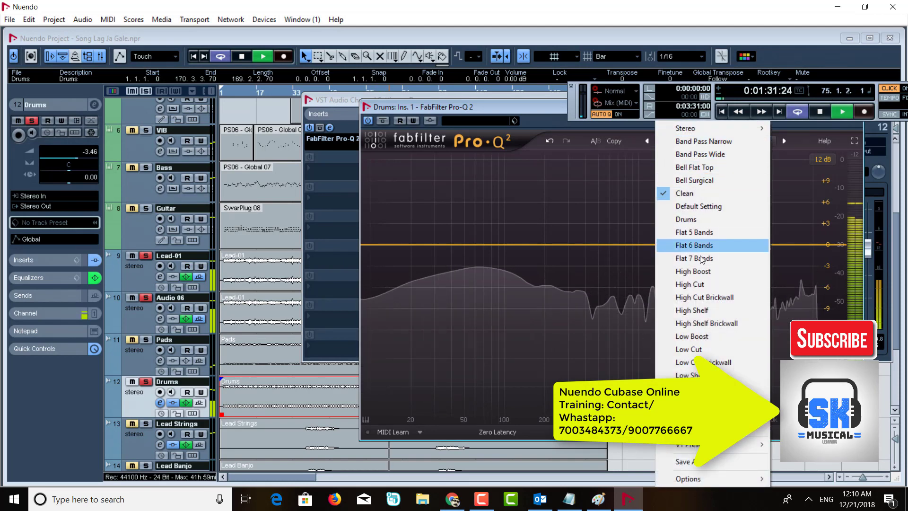
click(702, 273)
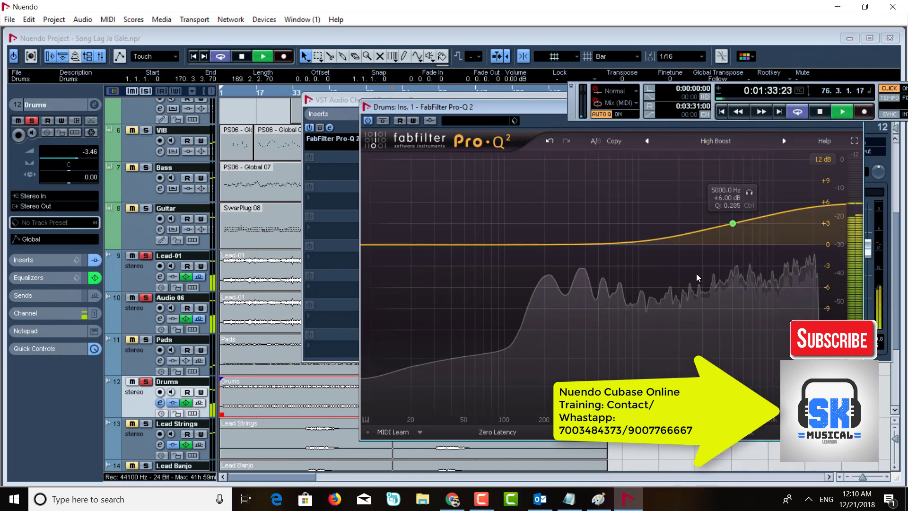
Load the Drums preset, move its 100 Hz band to about +5 dB near 55 Hz and set the low cut to about 19 Hz
click(696, 142)
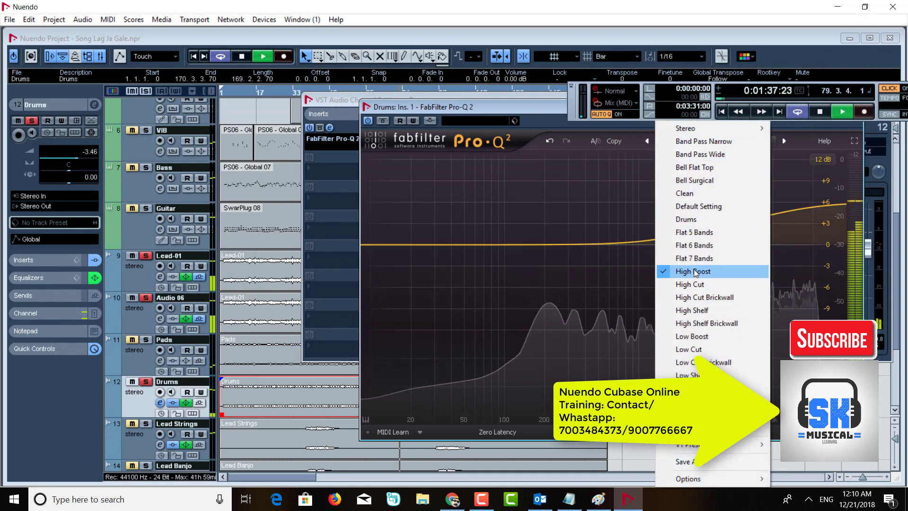
click(687, 218)
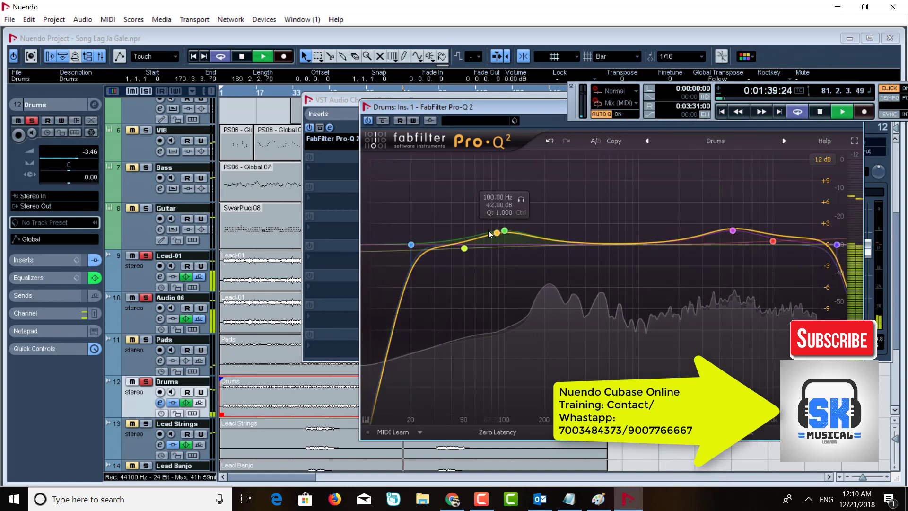
drag(504, 231, 461, 218)
drag(410, 244, 408, 238)
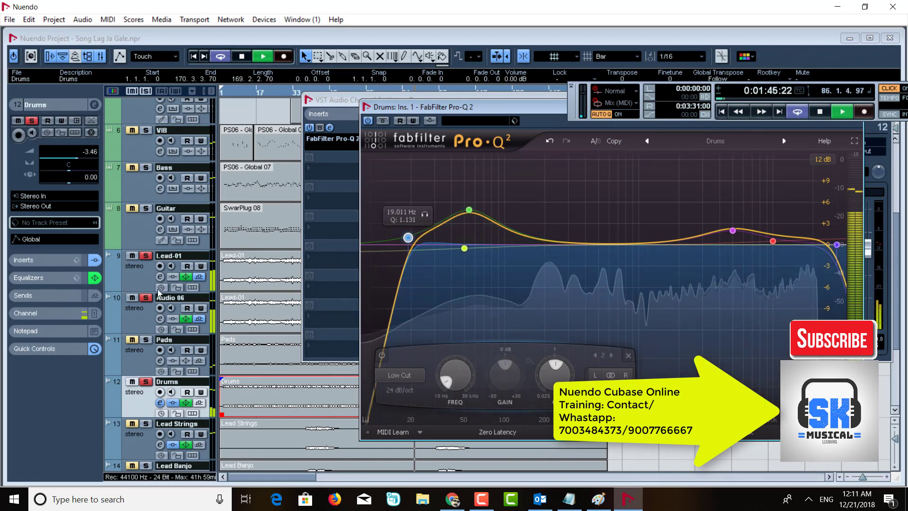
Add the Pads track to the soloed tracks, listen to the combination and stop playback
click(146, 340)
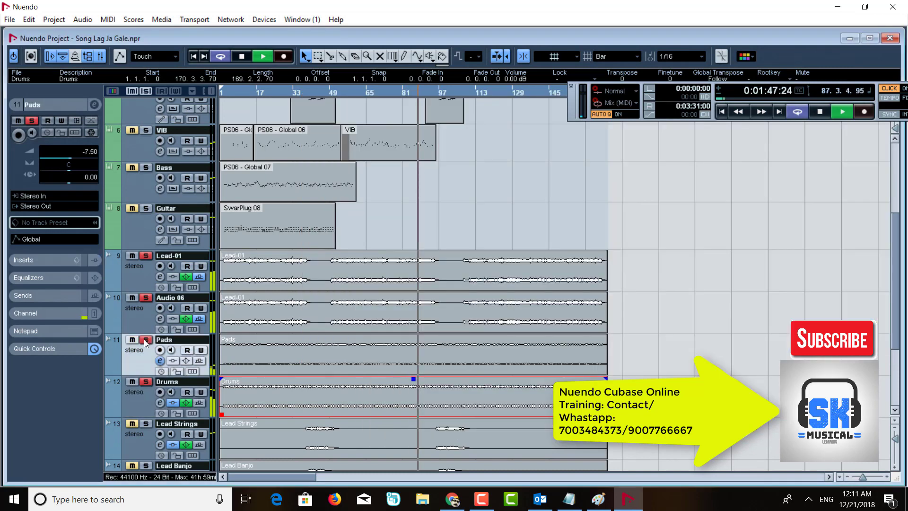
click(140, 406)
click(137, 364)
key(space)
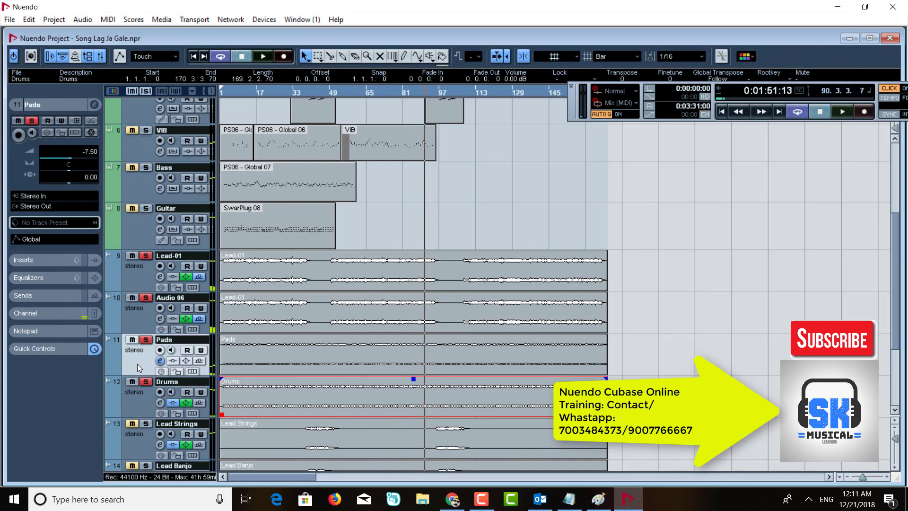
Solo only the Lead Strings track and briefly play it from bar 39
scroll(174, 380, down, 4)
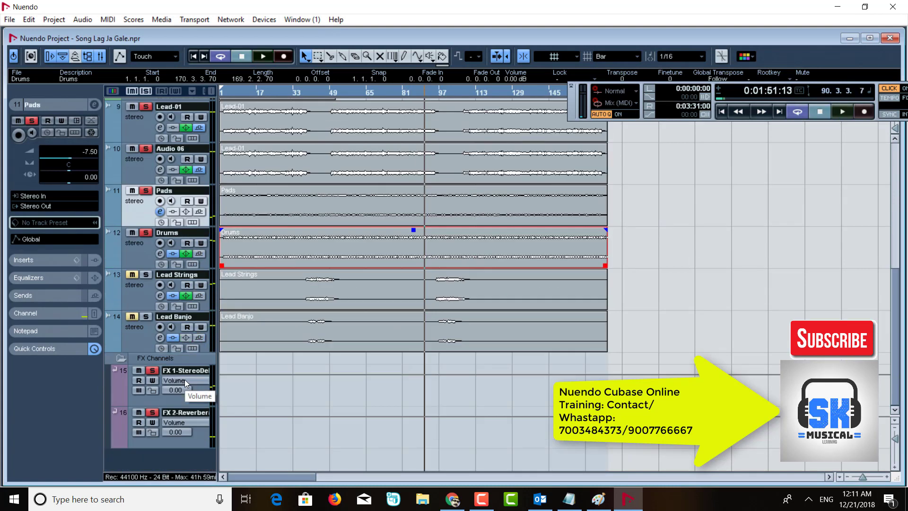
click(132, 300)
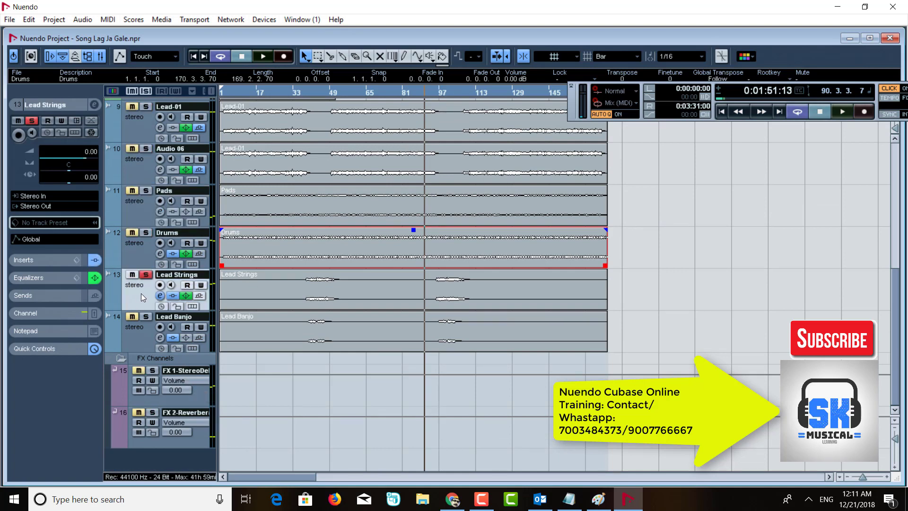
click(304, 93)
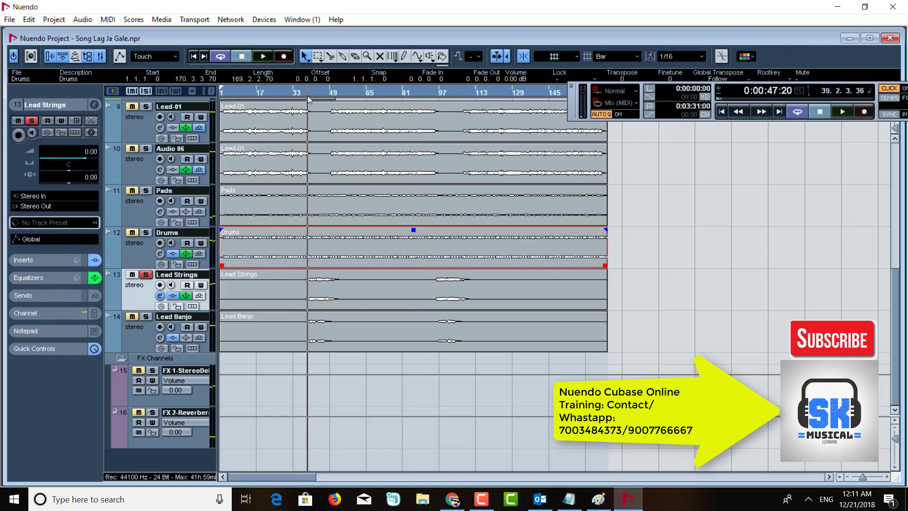
key(space)
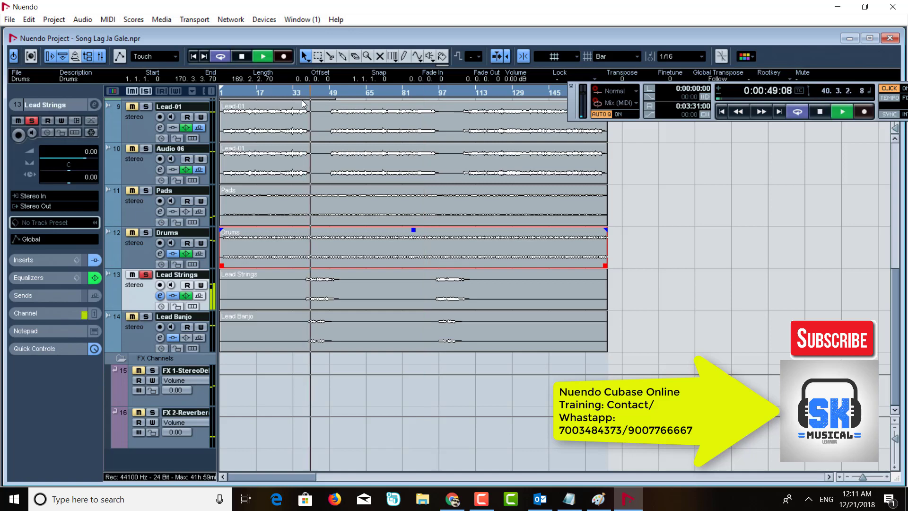
key(space)
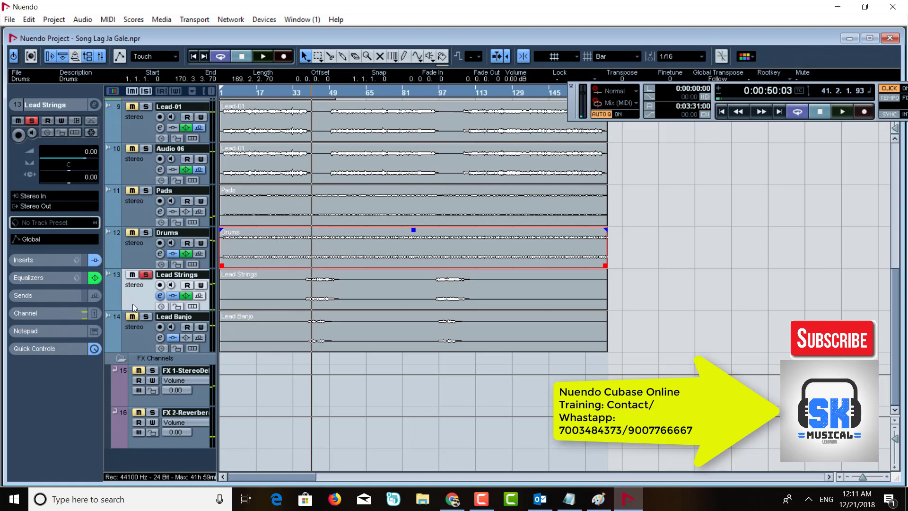
Open the Lead Strings channel settings and set its second EQ band to 6.6 dB at 6928 Hz
click(160, 297)
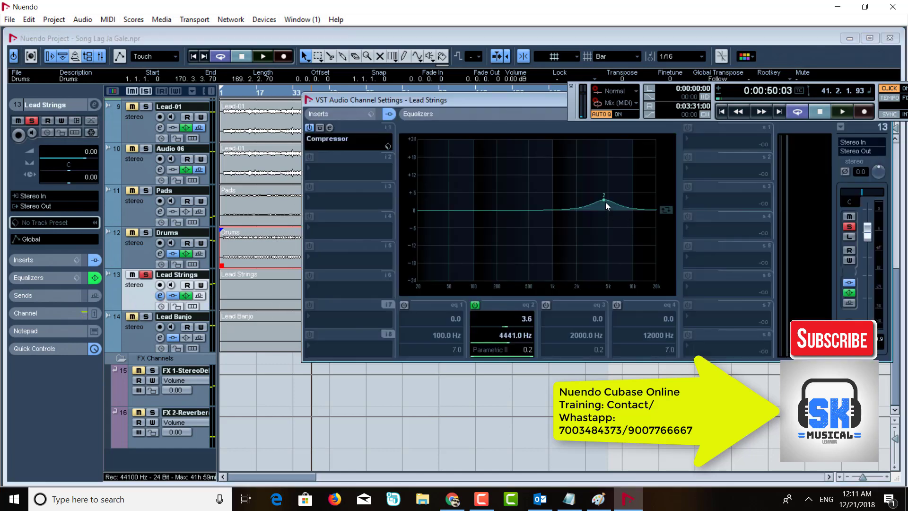
drag(606, 203, 620, 193)
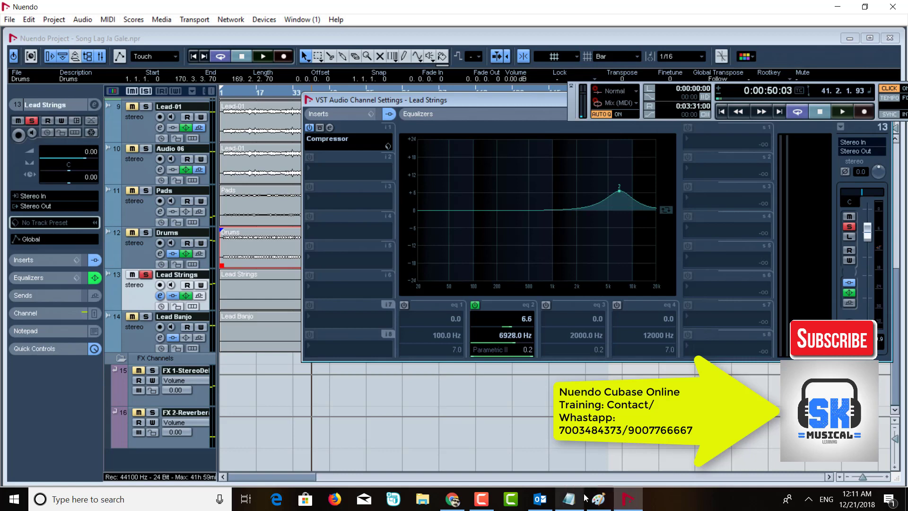
Switch to Notepad and add a dashed line with a row below it reading Violin, Viola, Cello and DB, separated by dashes and vertical bars
click(569, 498)
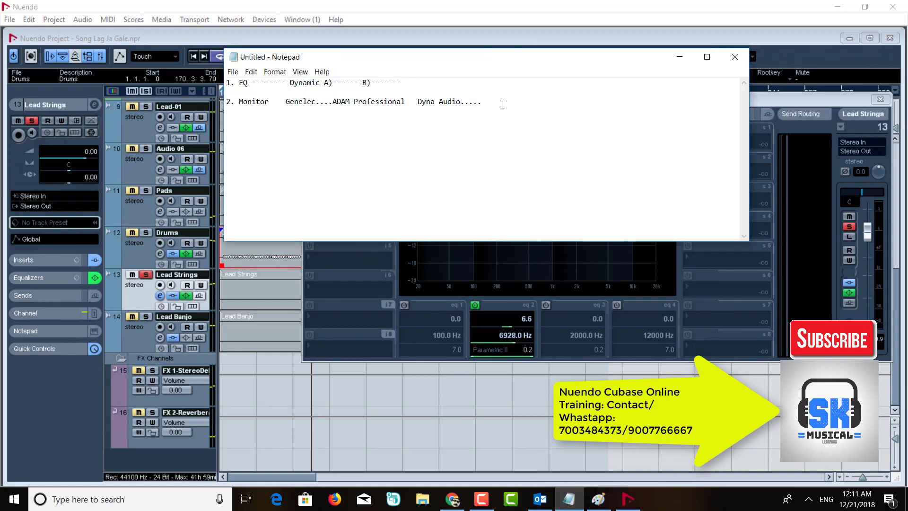
text(---------------------------|)
text(Violi)
text(|)
text(Viola)
text(|)
text( Cello)
text(|)
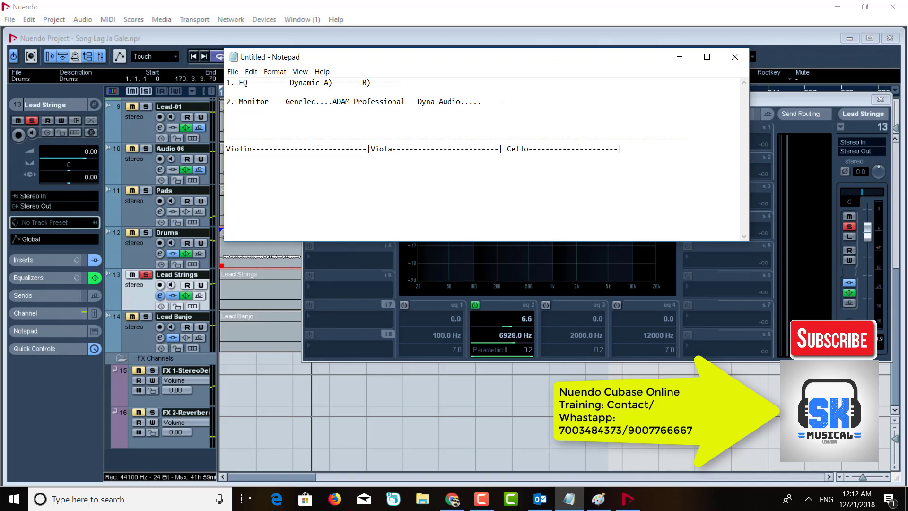
text( DB-------------)
Highlight the Violin, Viola, Cello and DB row for explanation, and minimize the notes to return to Nuendo
drag(227, 149, 627, 150)
click(679, 164)
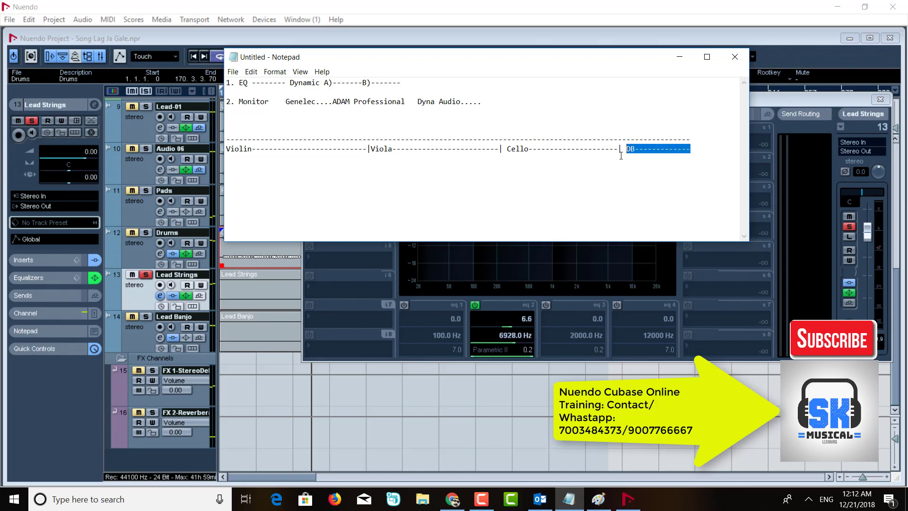
click(604, 151)
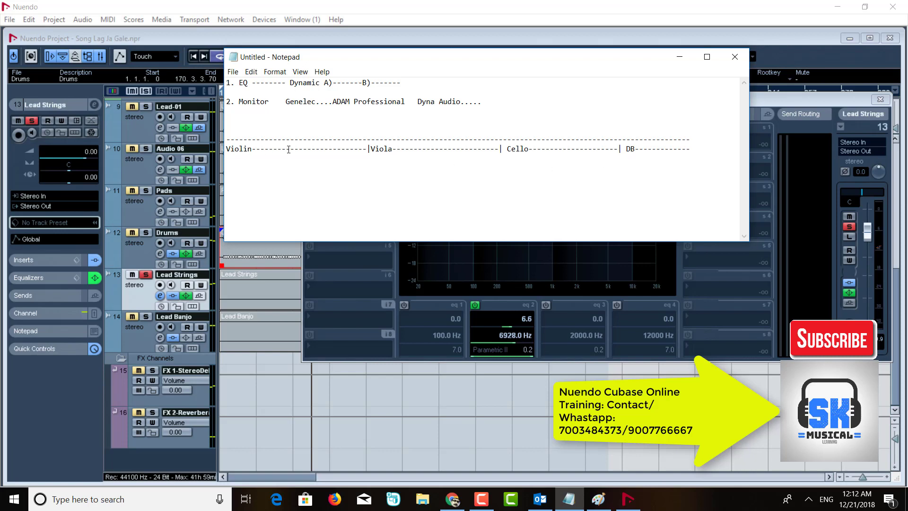
drag(227, 150, 687, 166)
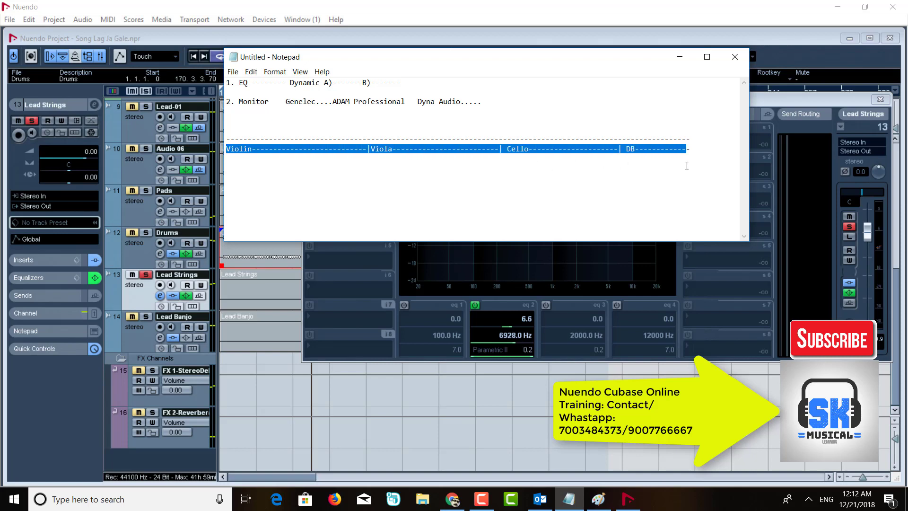
click(686, 166)
click(680, 56)
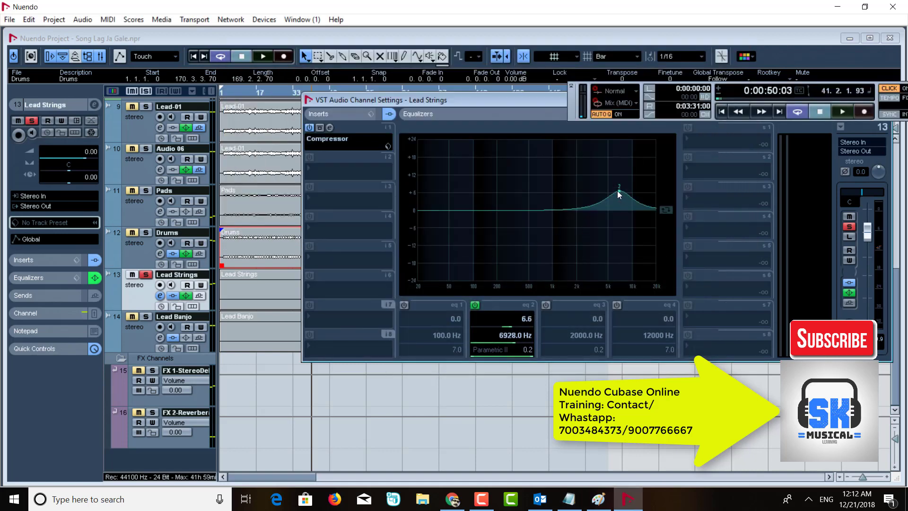
Set the Lead Strings second EQ band to 8.0 dB at 10443 Hz and start playback
drag(618, 192, 631, 186)
drag(633, 190, 636, 191)
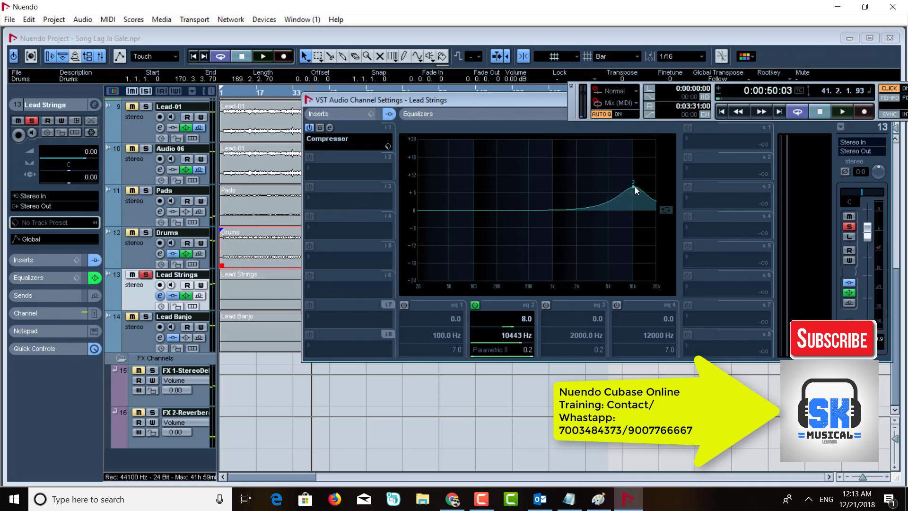
key(space)
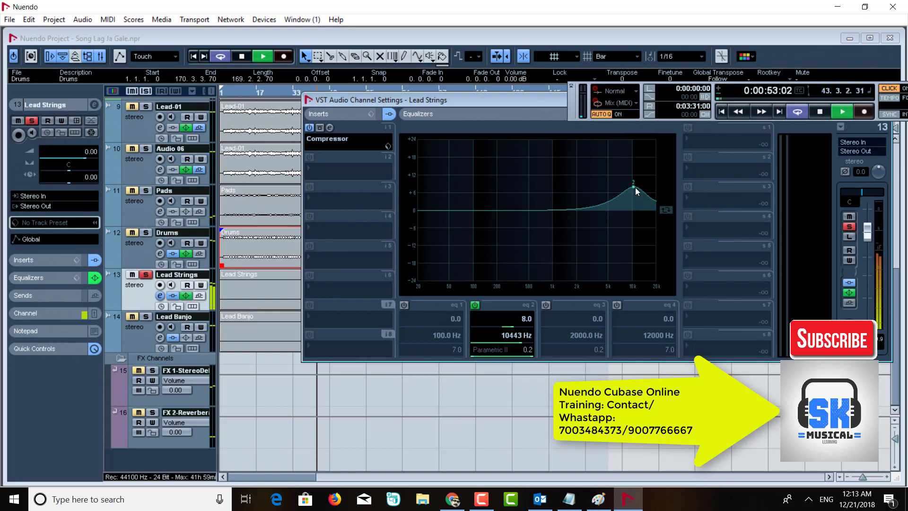
Route the first Lead Strings send to FX 2-Reverberate, activate it at a level of -9.58 and stop playback
click(709, 136)
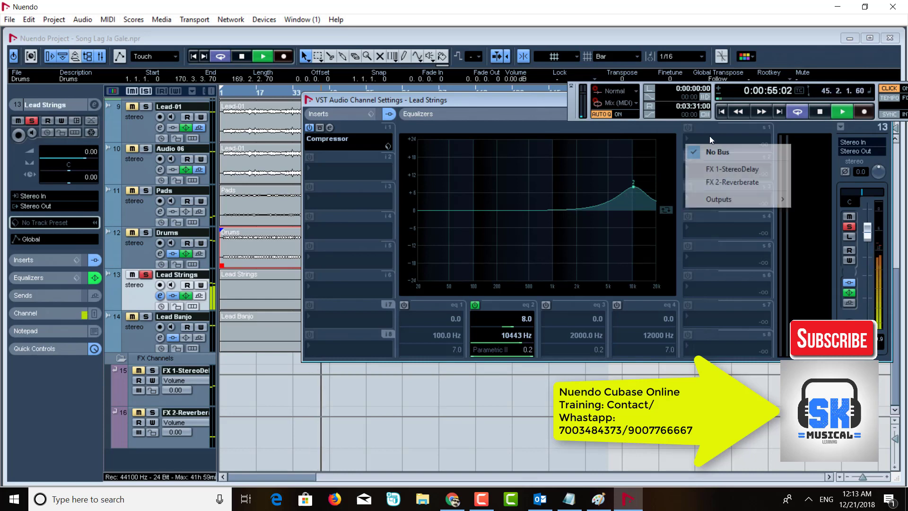
click(728, 182)
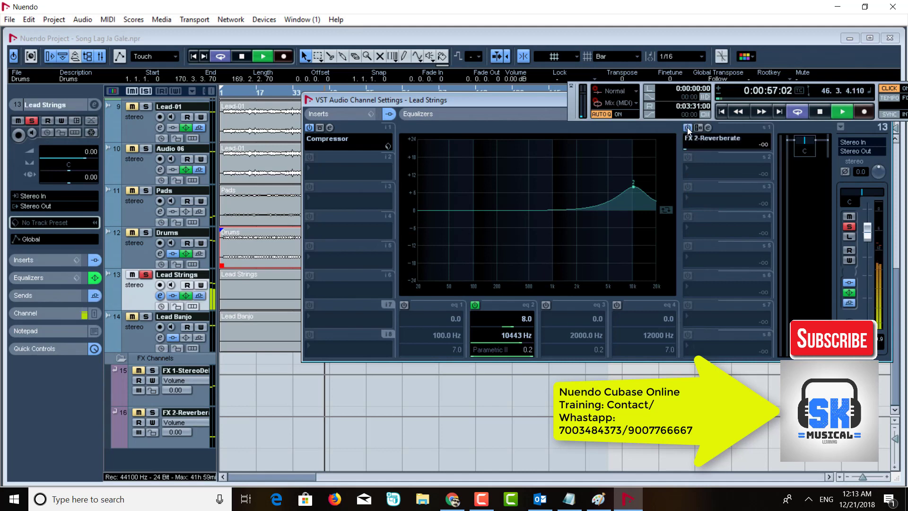
drag(693, 148, 722, 153)
key(space)
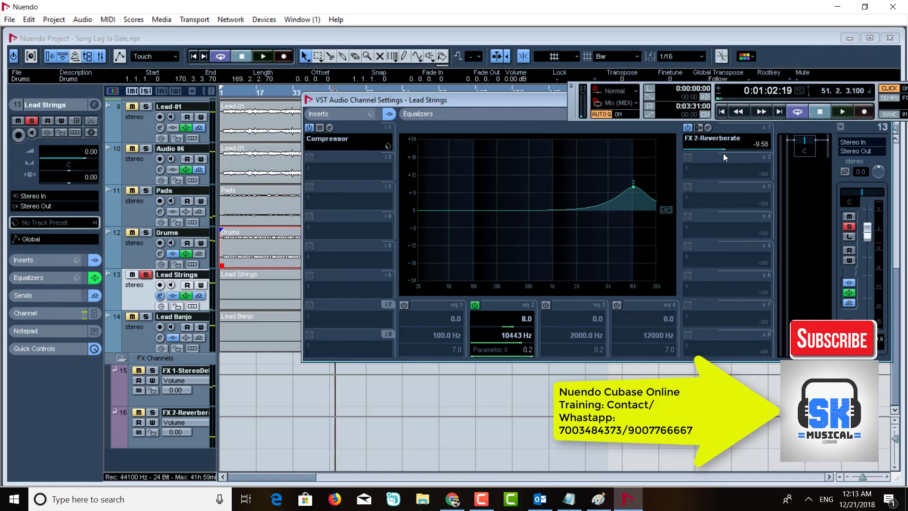
Play from bar 36 and add Lead-01, FX 2-Reverberate and Lead Banjo to the soloed Lead Strings before stopping
drag(407, 103, 515, 138)
click(303, 94)
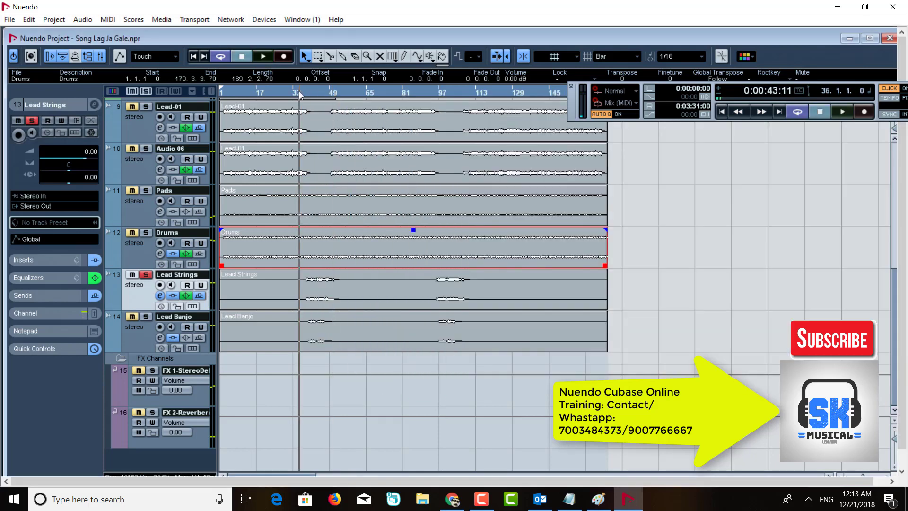
key(space)
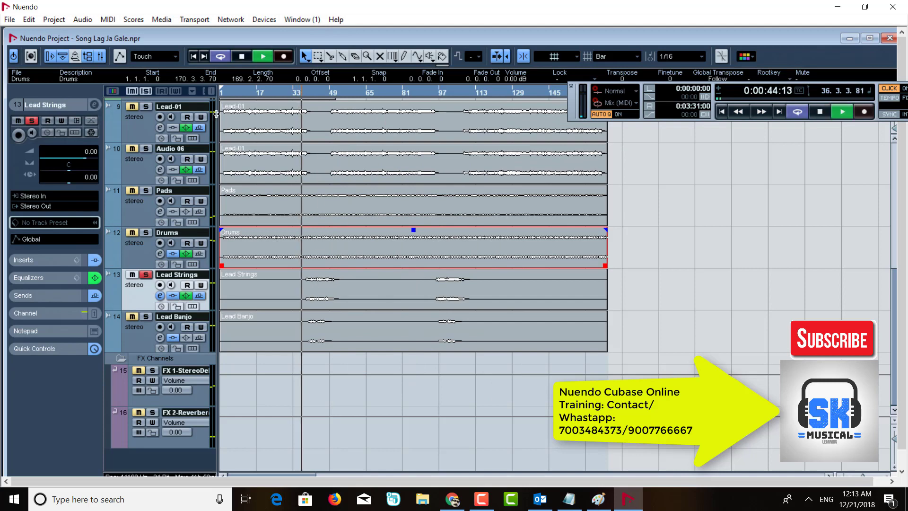
click(153, 412)
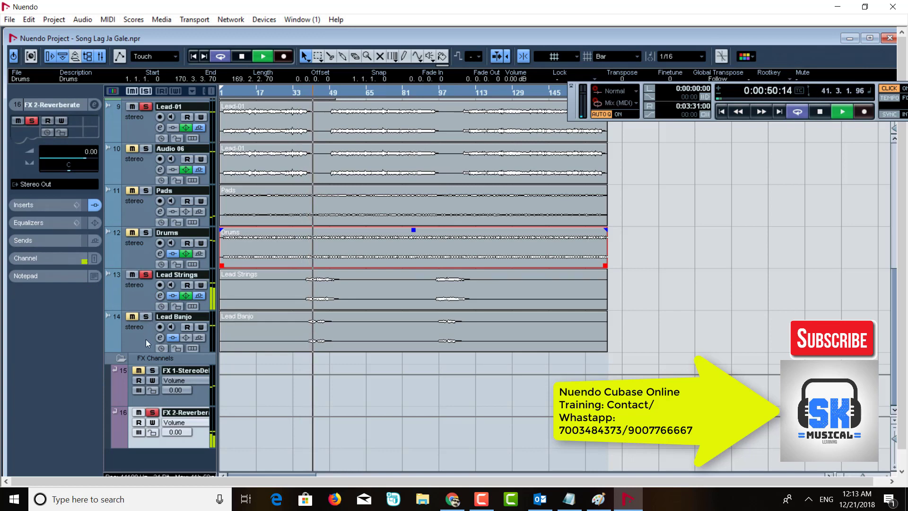
click(145, 320)
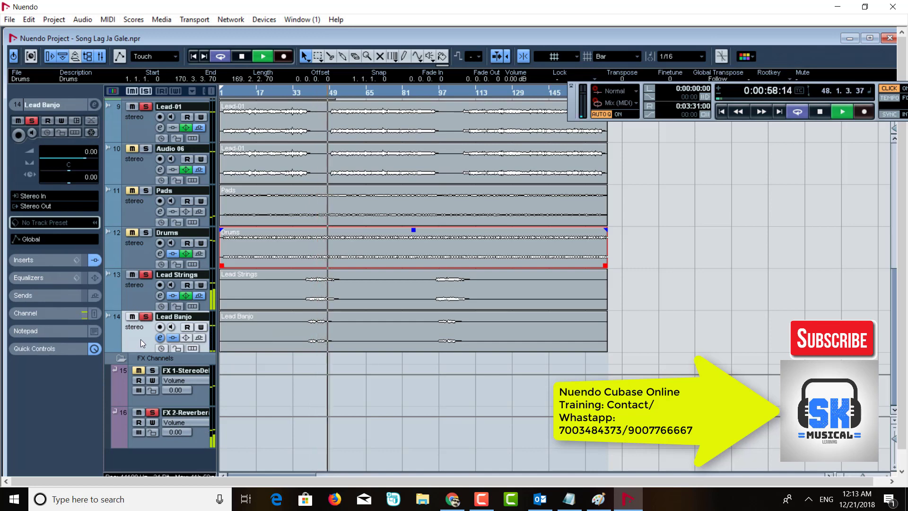
click(242, 58)
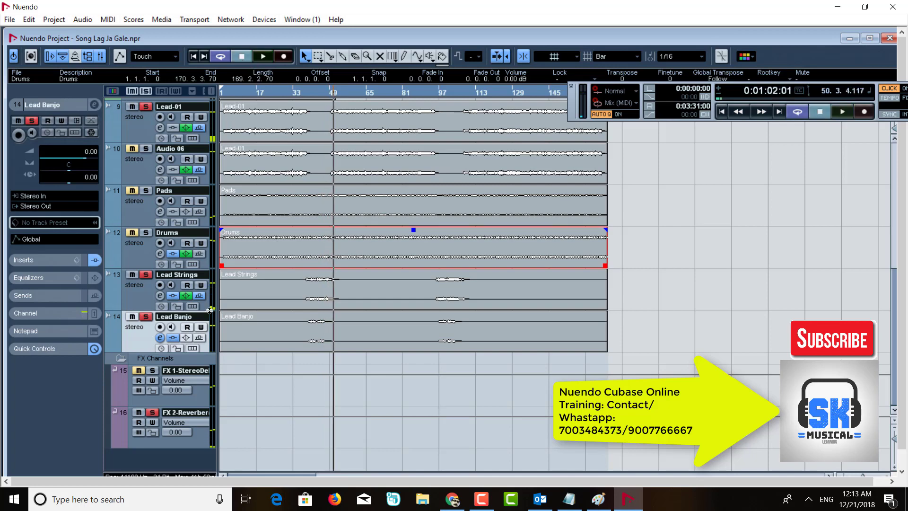
Set the second EQ band of the Lead Banjo channel to 9.0 dB at 9265 Hz and dismiss the insert effect list
click(160, 338)
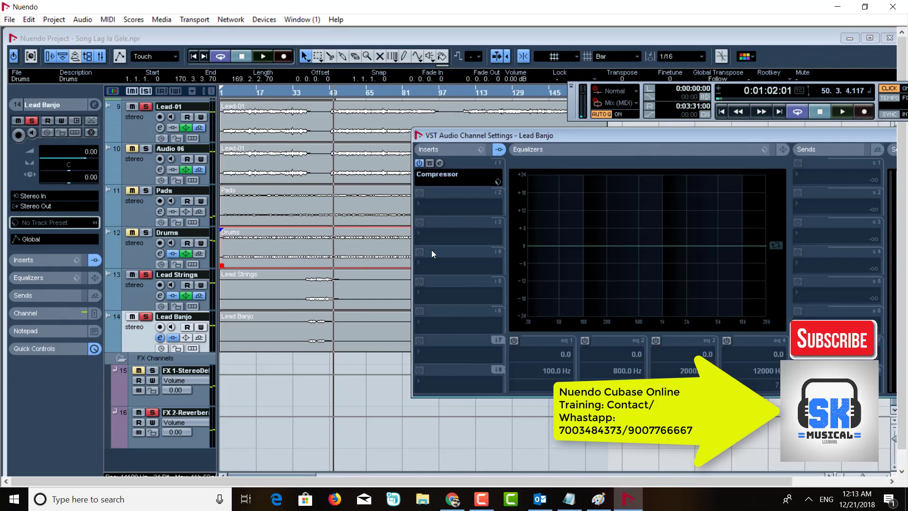
drag(710, 247, 740, 223)
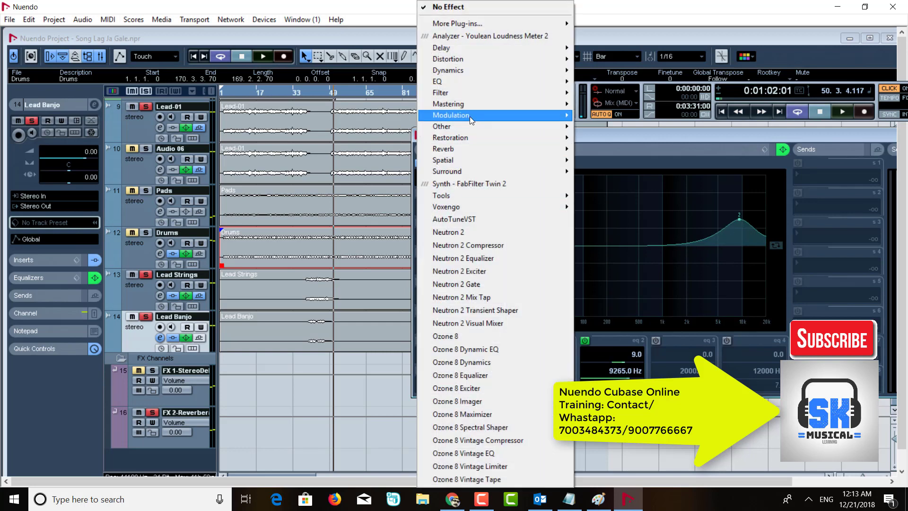
mouse_move(474, 91)
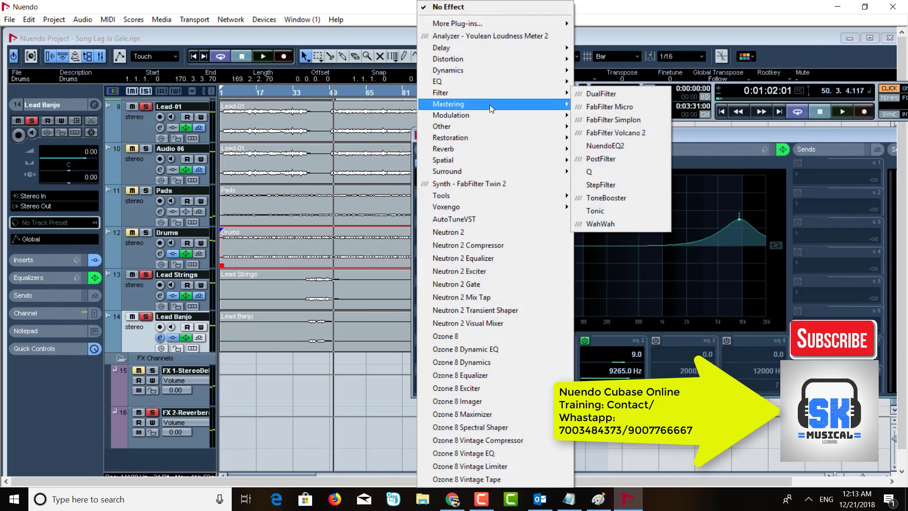
click(747, 139)
Route the first Lead Banjo send to FX 1-StereoDelay, activate it, raise its level and return to the project window
click(814, 179)
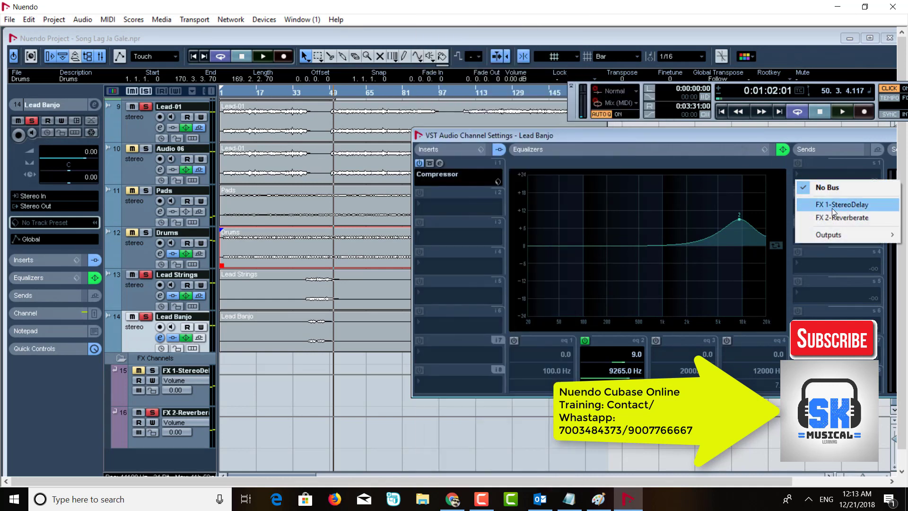
click(832, 207)
click(797, 163)
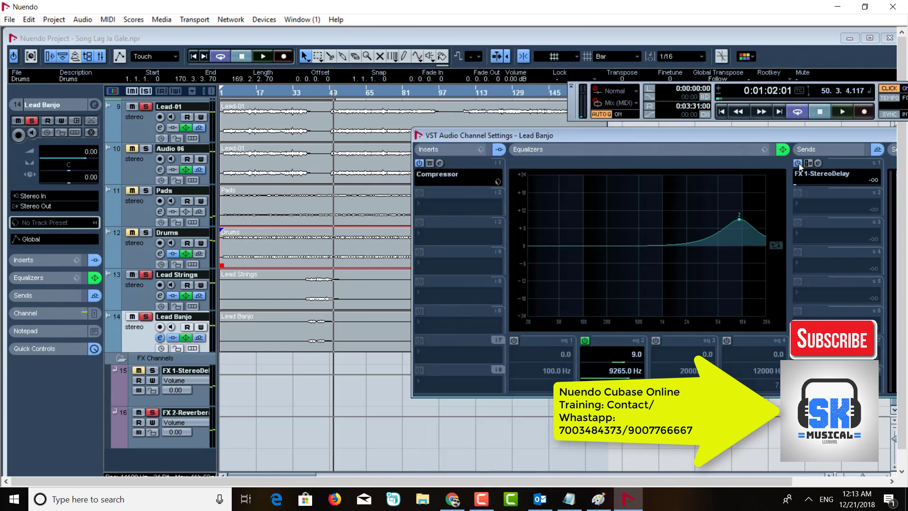
drag(798, 184, 830, 184)
click(137, 279)
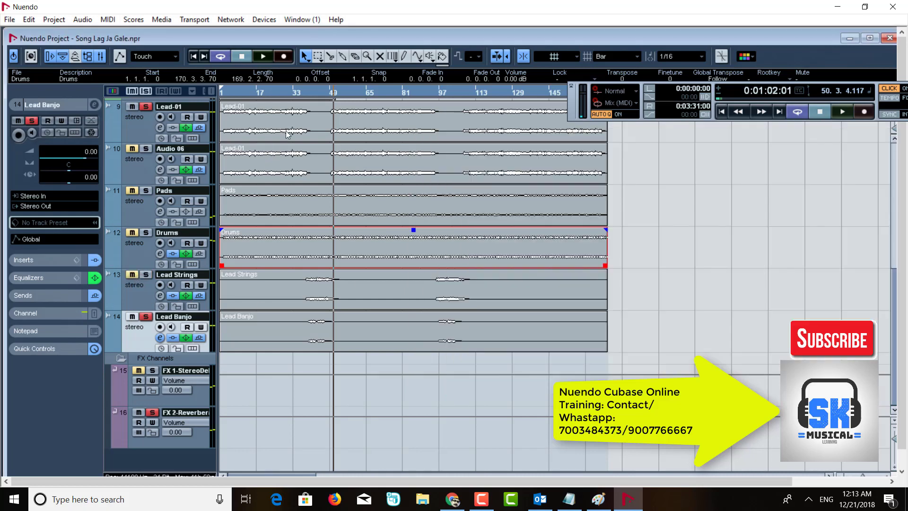